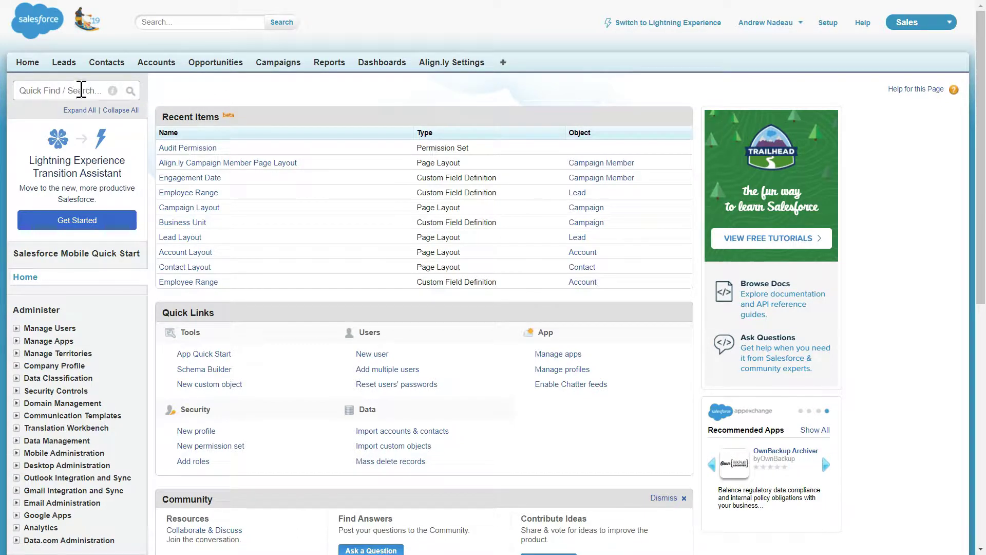
Open the Campaign Member fields in Setup and start a new custom field.
{"action": "left_click", "coordinate": [826, 24]}
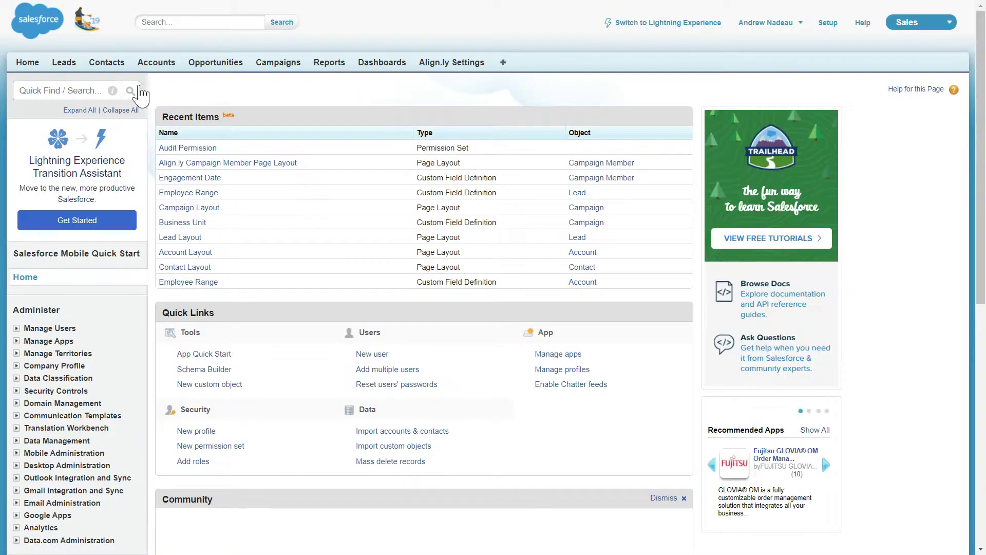
{"action": "type", "text": "campaign"}
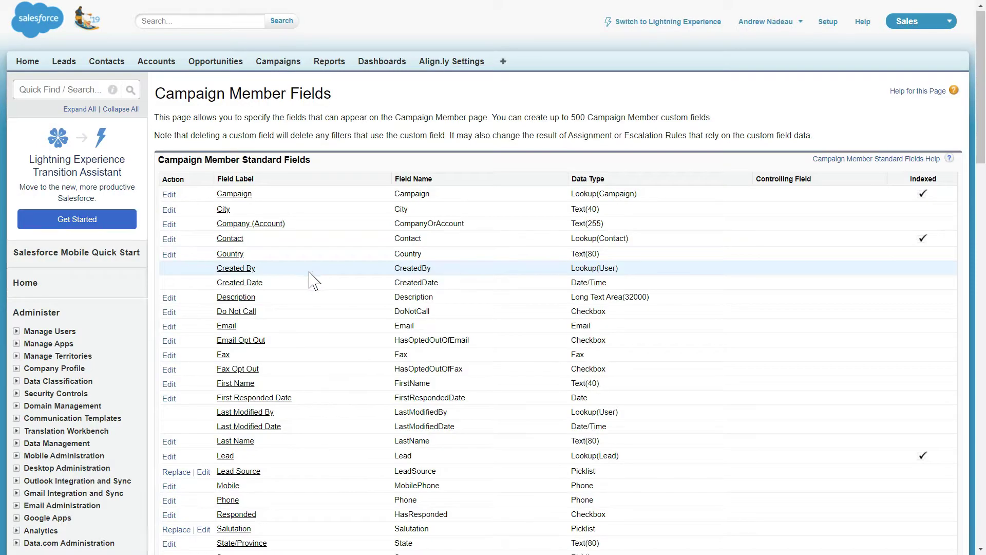
{"action": "scroll", "coordinate": [308, 280], "scroll_direction": "down", "scroll_amount": 7}
{"action": "left_click", "coordinate": [416, 246]}
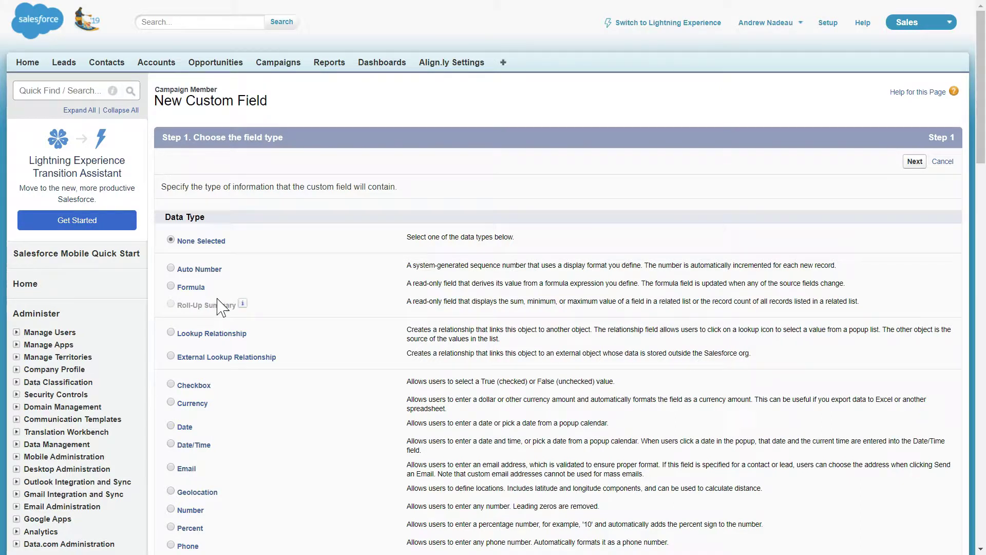
Choose Lookup Relationship as the data type and relate the new field to the Account object.
{"action": "scroll", "coordinate": [278, 349], "scroll_direction": "down", "scroll_amount": 4}
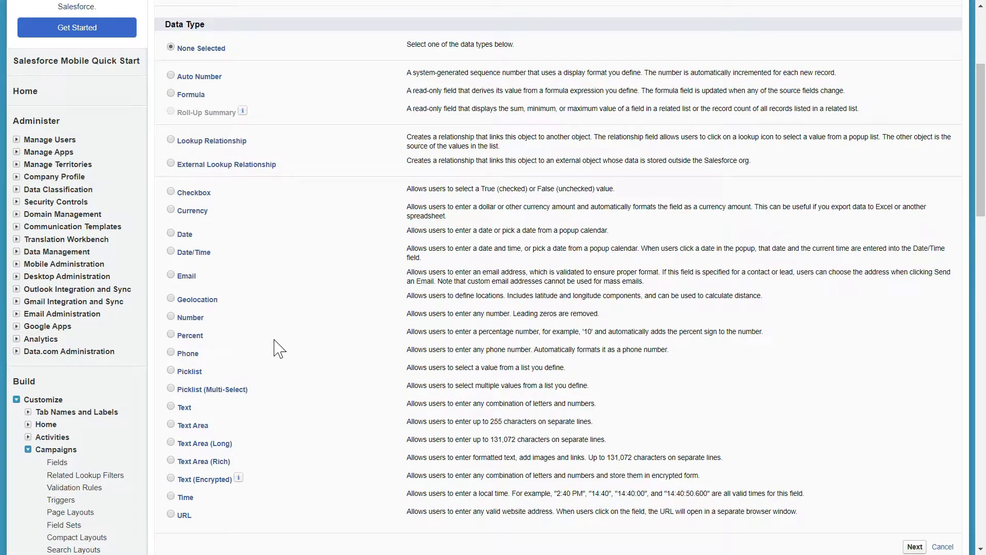
{"action": "left_click", "coordinate": [210, 140]}
{"action": "scroll", "coordinate": [330, 180], "scroll_direction": "up", "scroll_amount": 4}
{"action": "left_click", "coordinate": [915, 161]}
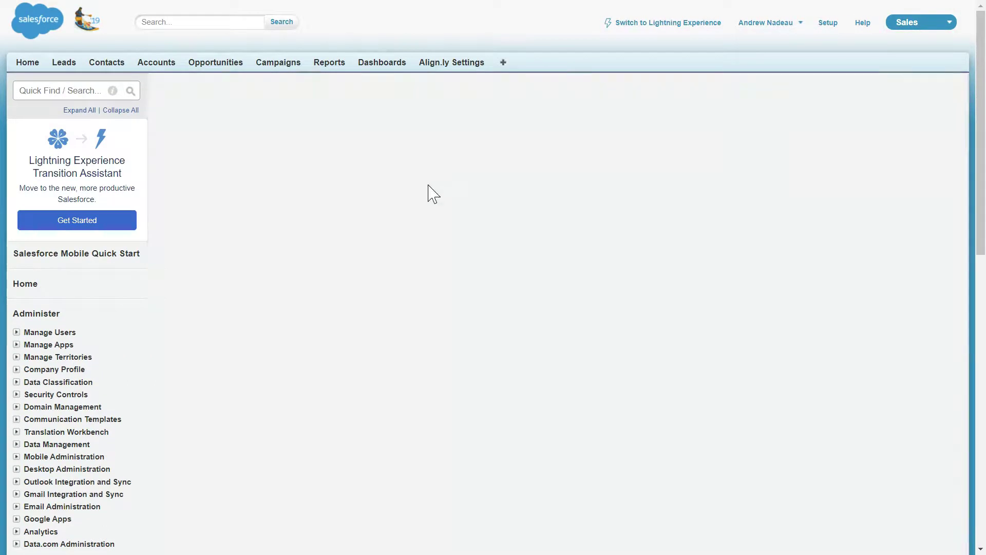
{"action": "left_click", "coordinate": [341, 214]}
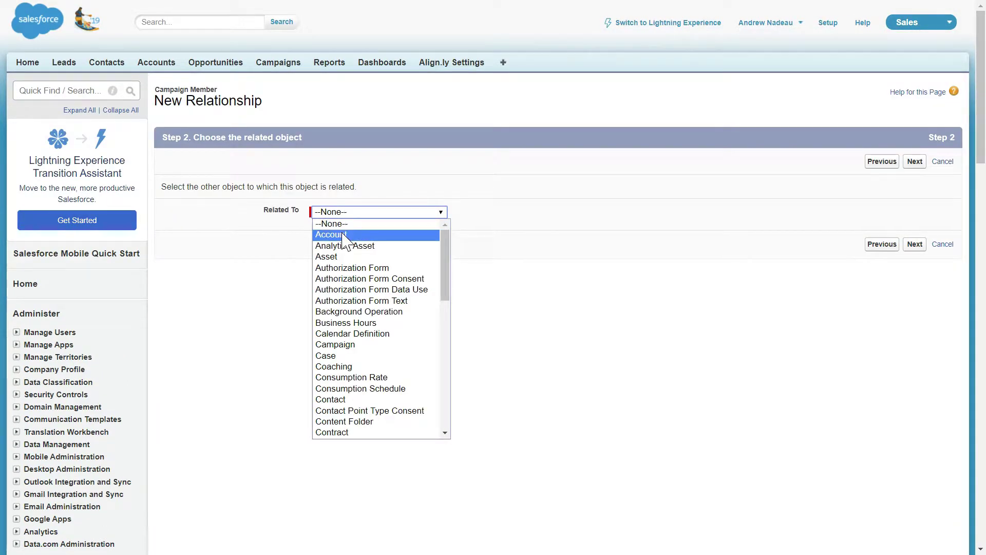
{"action": "left_click", "coordinate": [342, 234]}
{"action": "left_click", "coordinate": [914, 244]}
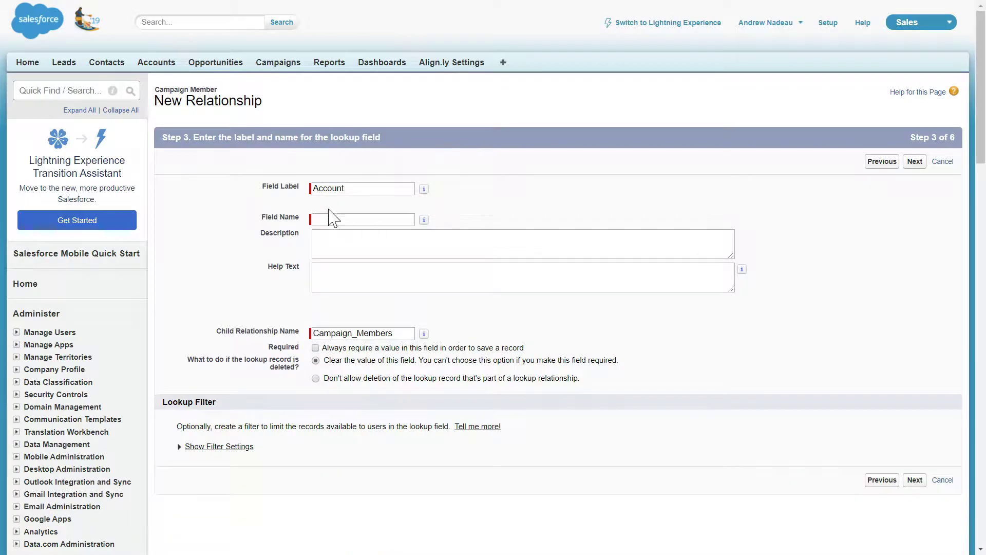
Label the lookup field Associated Account with the field name Associated_Account and proceed to field-level security.
{"action": "left_click", "coordinate": [321, 190]}
{"action": "type", "text": "Associated"}
{"action": "left_click", "coordinate": [457, 189]}
{"action": "scroll", "coordinate": [473, 381], "scroll_direction": "down", "scroll_amount": 1}
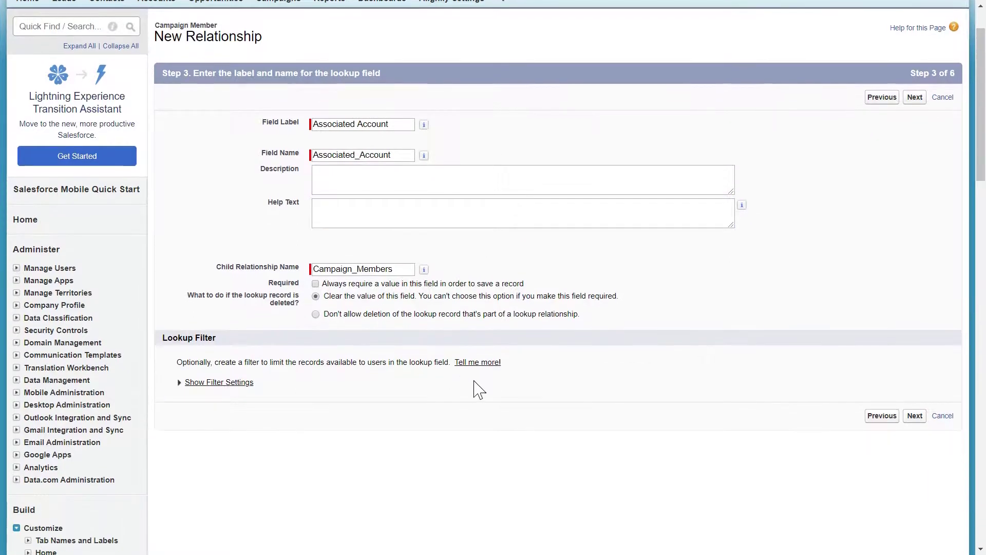
{"action": "left_click", "coordinate": [914, 416]}
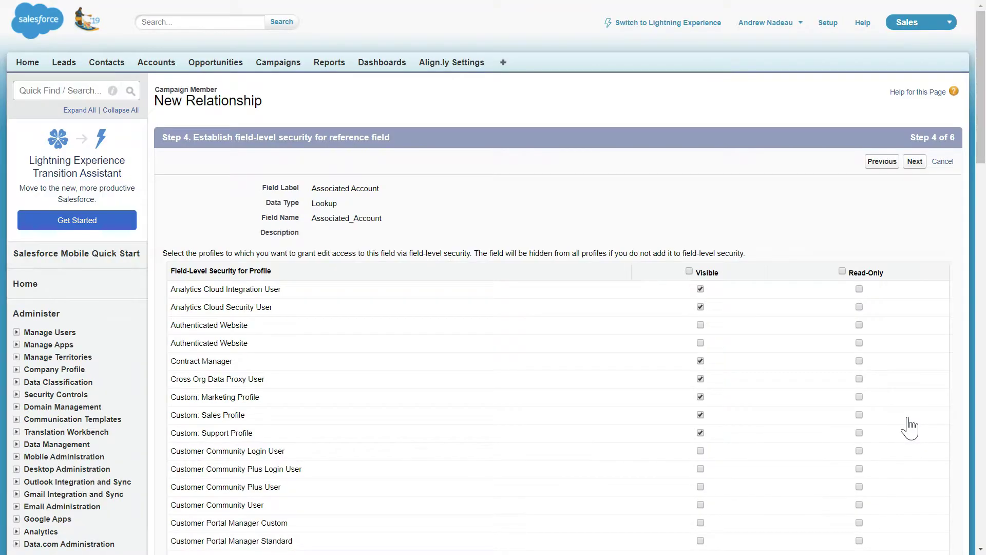
Make the field visible to all profiles, exclude it from the Campaign Member Page Layout, and save it.
{"action": "left_click", "coordinate": [689, 271]}
{"action": "left_click", "coordinate": [915, 162]}
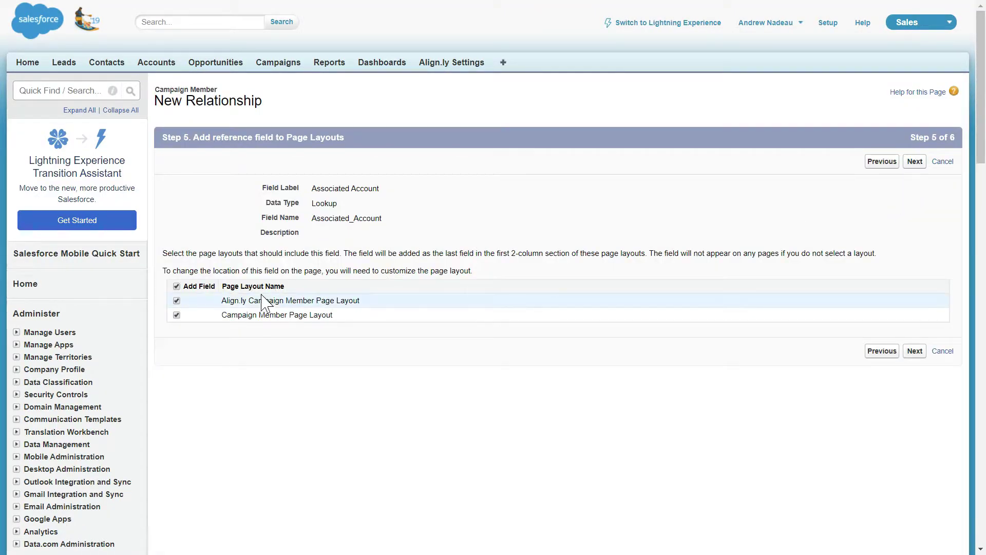
{"action": "left_click", "coordinate": [177, 315]}
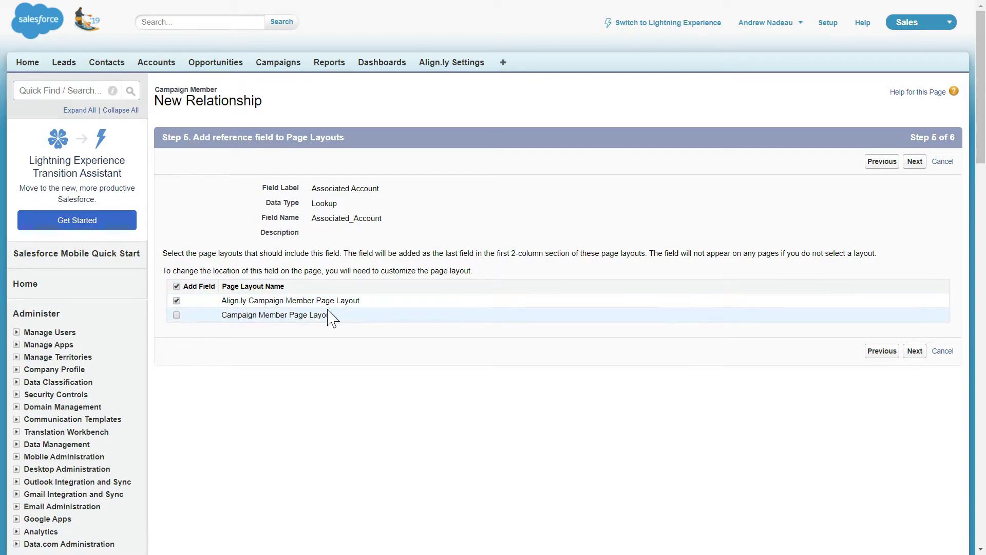
{"action": "left_click", "coordinate": [915, 352]}
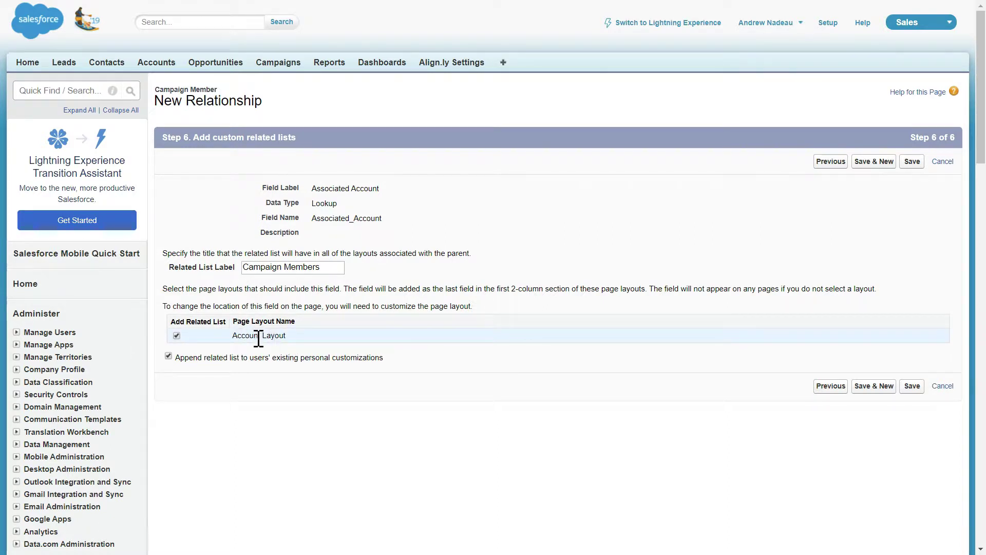
{"action": "left_click", "coordinate": [912, 387]}
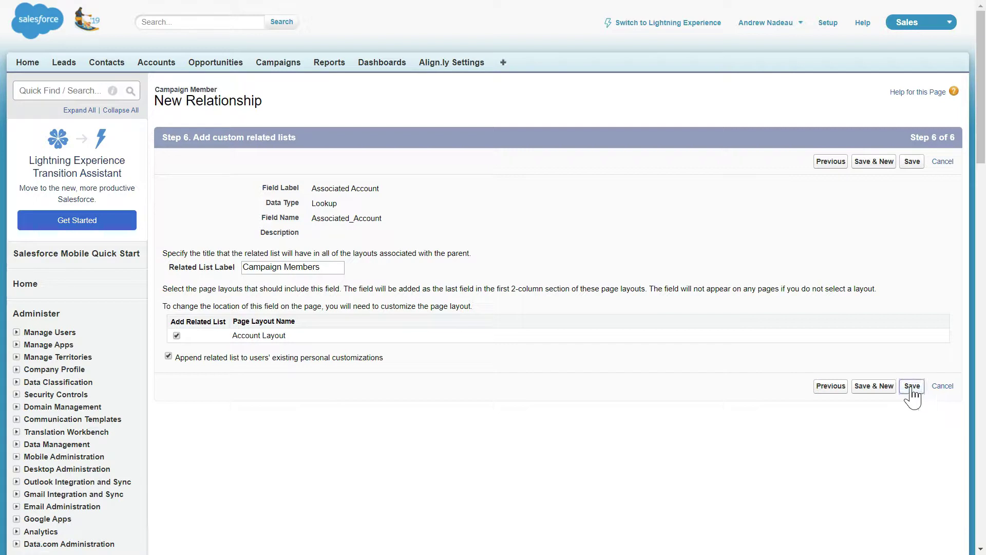
Open the Align.ly Campaign Member Page Layout for editing and examine where the Associated Account field is placed.
{"action": "left_click", "coordinate": [64, 87]}
{"action": "type", "text": "camp"}
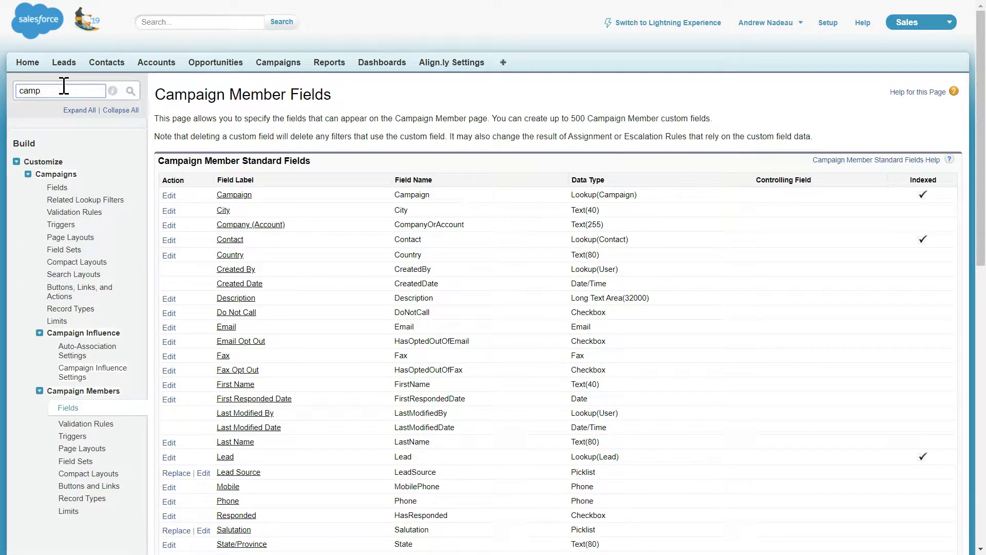
{"action": "left_click", "coordinate": [82, 449]}
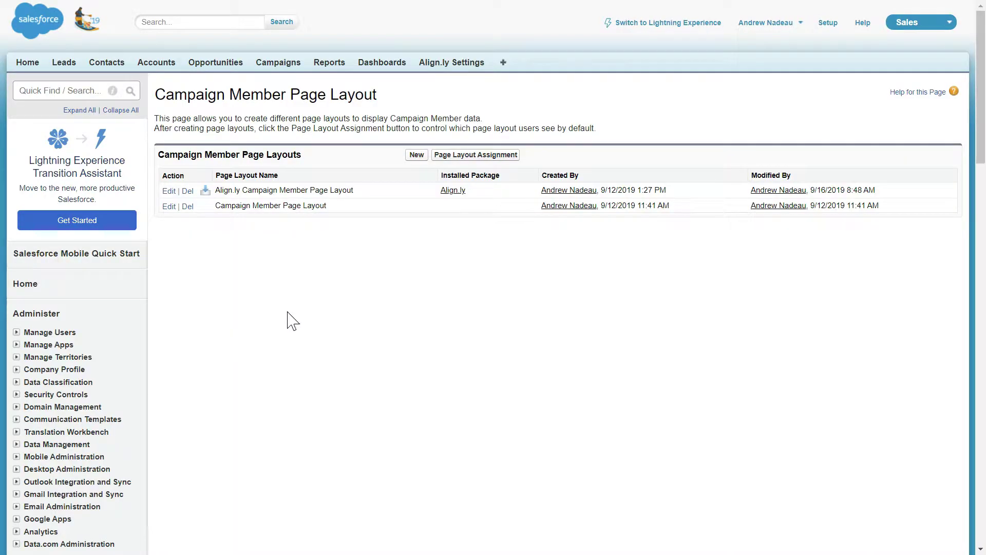
{"action": "left_click", "coordinate": [169, 191]}
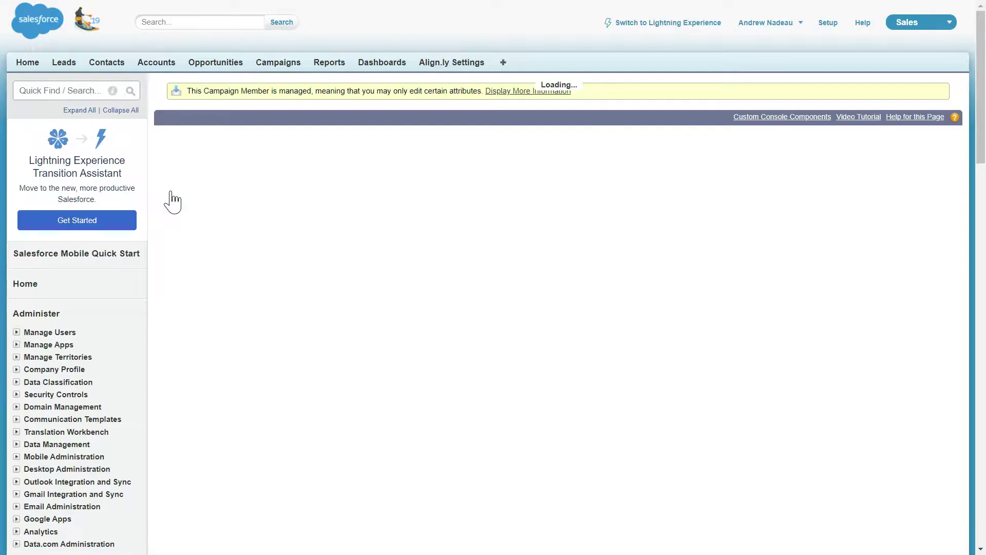
{"action": "scroll", "coordinate": [396, 255], "scroll_direction": "down", "scroll_amount": 3}
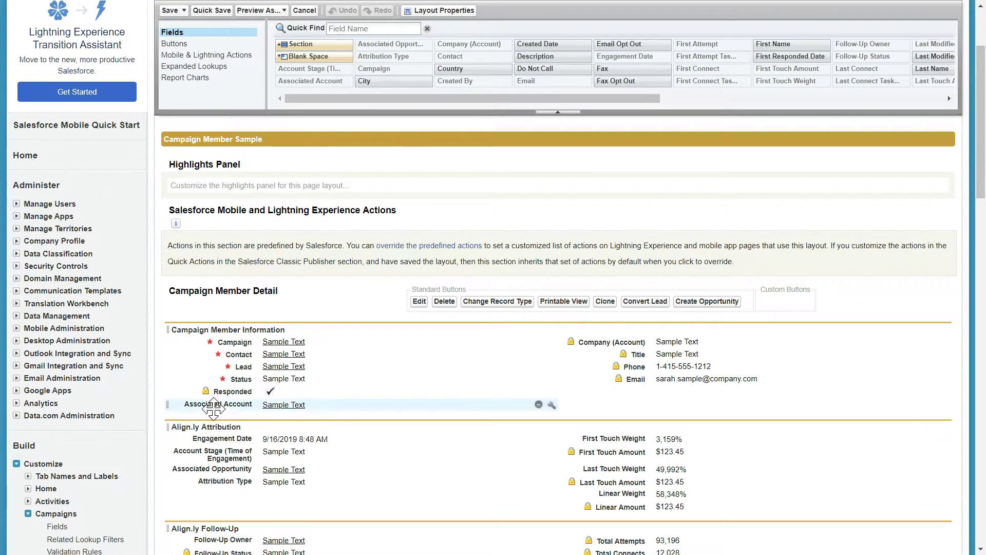
{"action": "scroll", "coordinate": [236, 404], "scroll_direction": "down", "scroll_amount": 2}
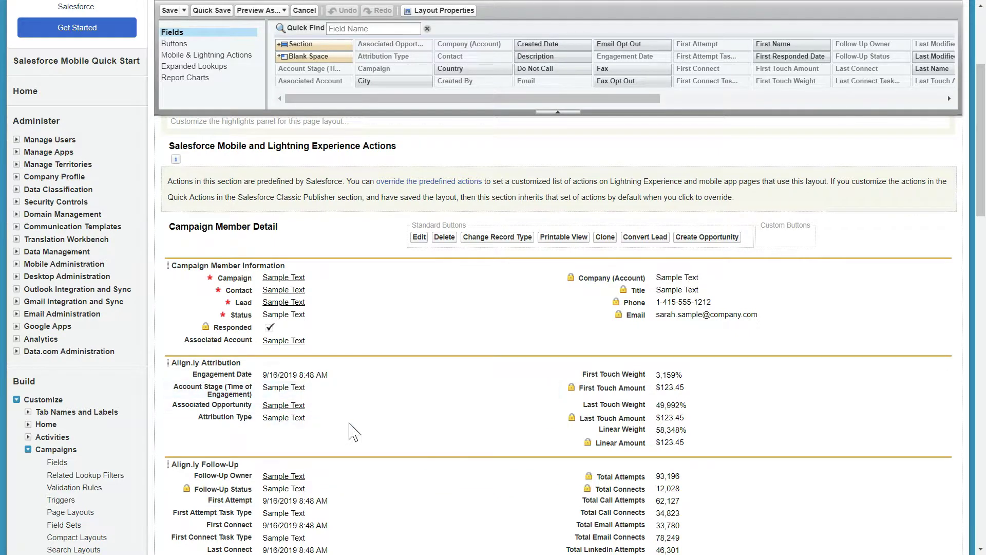
{"action": "scroll", "coordinate": [386, 442], "scroll_direction": "down", "scroll_amount": 1}
{"action": "scroll", "coordinate": [388, 415], "scroll_direction": "up", "scroll_amount": 4}
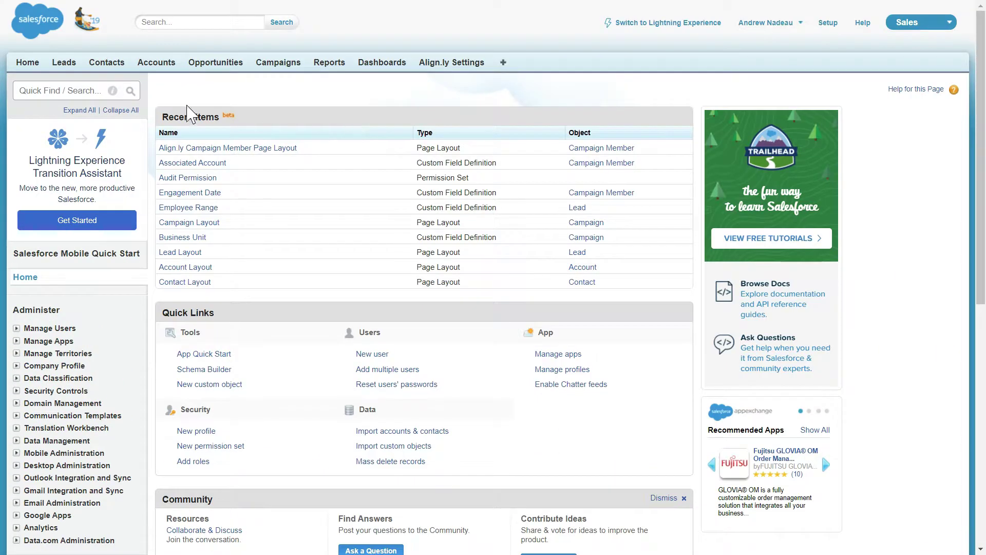
Find Process Builder in Setup and open it.
{"action": "left_click", "coordinate": [40, 91]}
{"action": "type", "text": "process"}
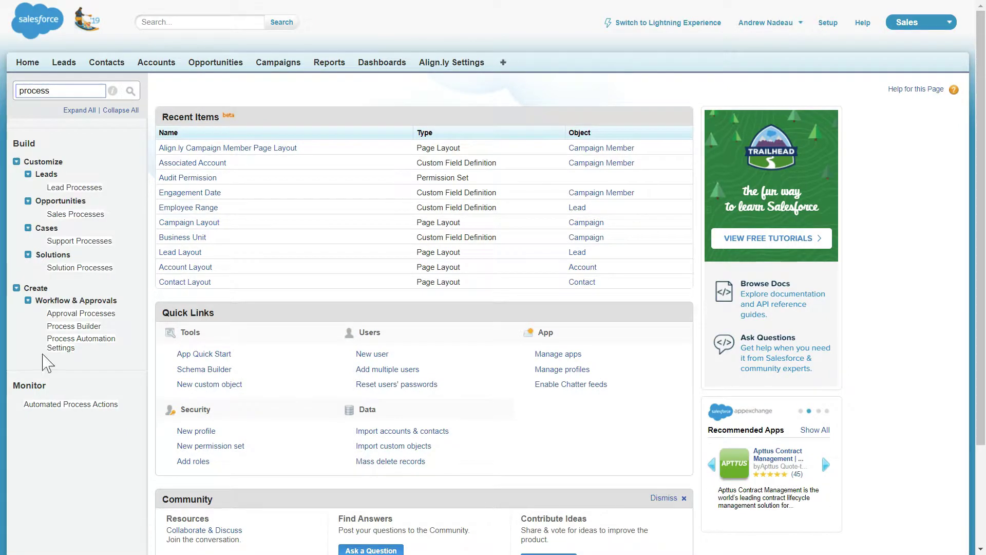
{"action": "left_click", "coordinate": [66, 327]}
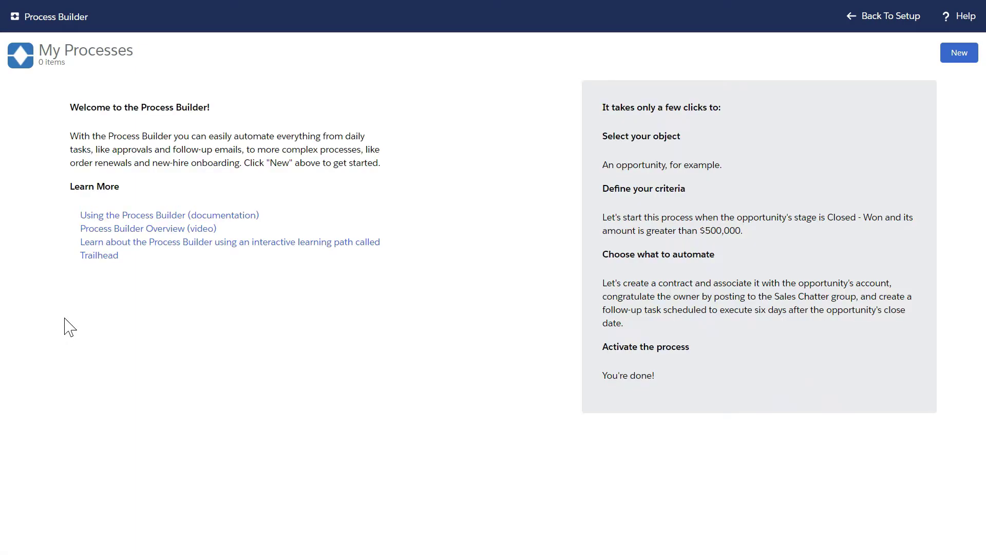
Create a process named Set Associated Account on Campaign Member that starts when a record changes.
{"action": "left_click", "coordinate": [958, 59]}
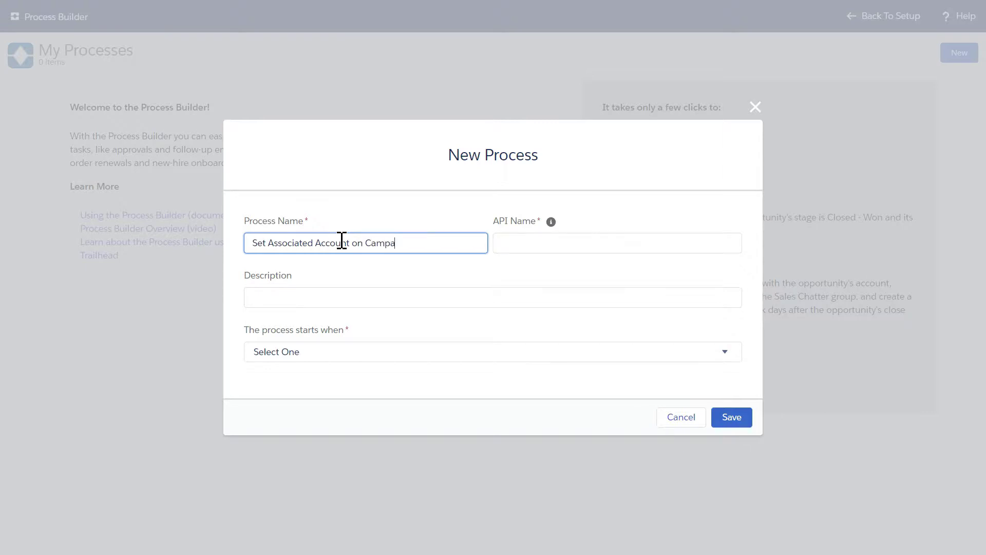
{"action": "left_click", "coordinate": [395, 289]}
{"action": "left_click", "coordinate": [327, 355]}
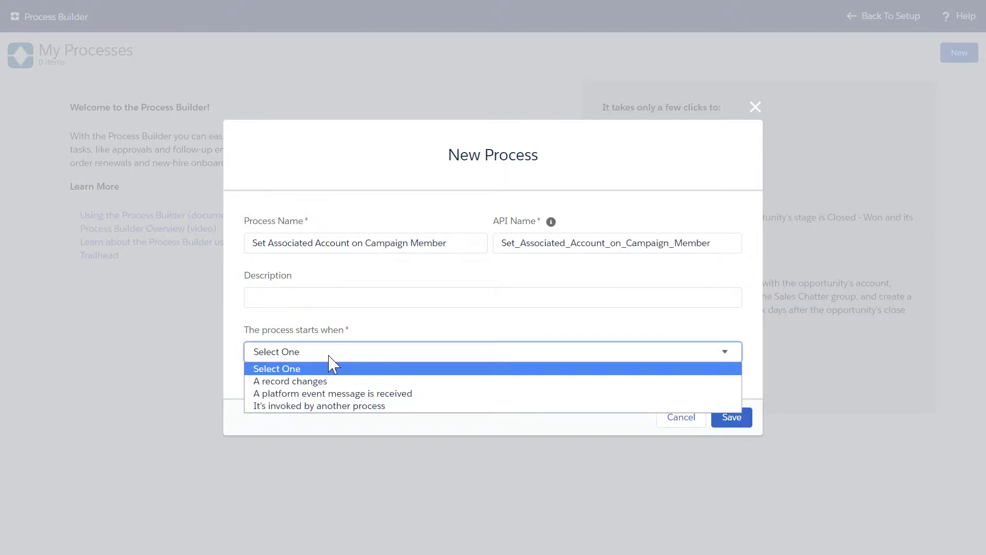
{"action": "left_click", "coordinate": [326, 381]}
{"action": "left_click", "coordinate": [732, 419]}
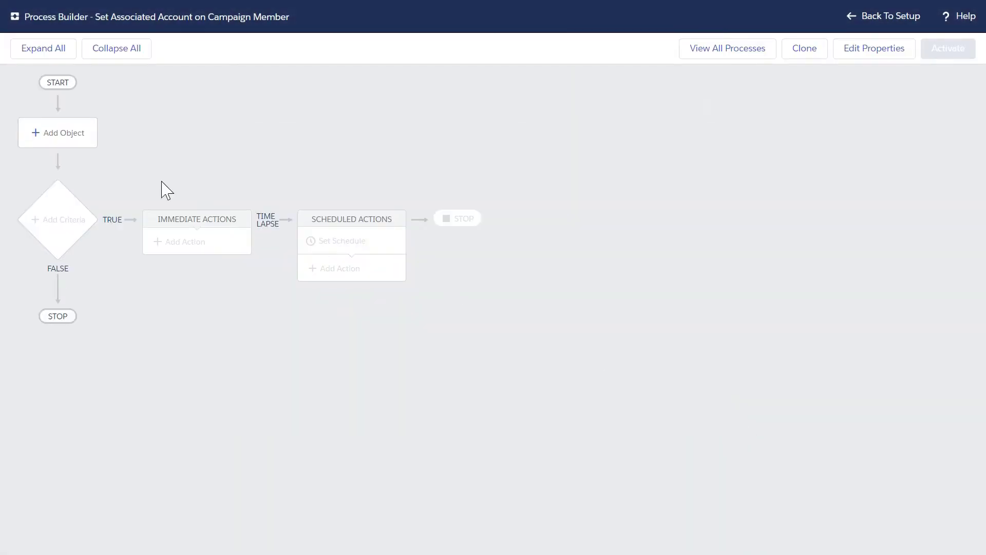
Set the process object to Campaign Member, starting when a record is created or edited, and save it.
{"action": "left_click", "coordinate": [77, 145]}
{"action": "left_click", "coordinate": [635, 143]}
{"action": "type", "text": "campaign mem"}
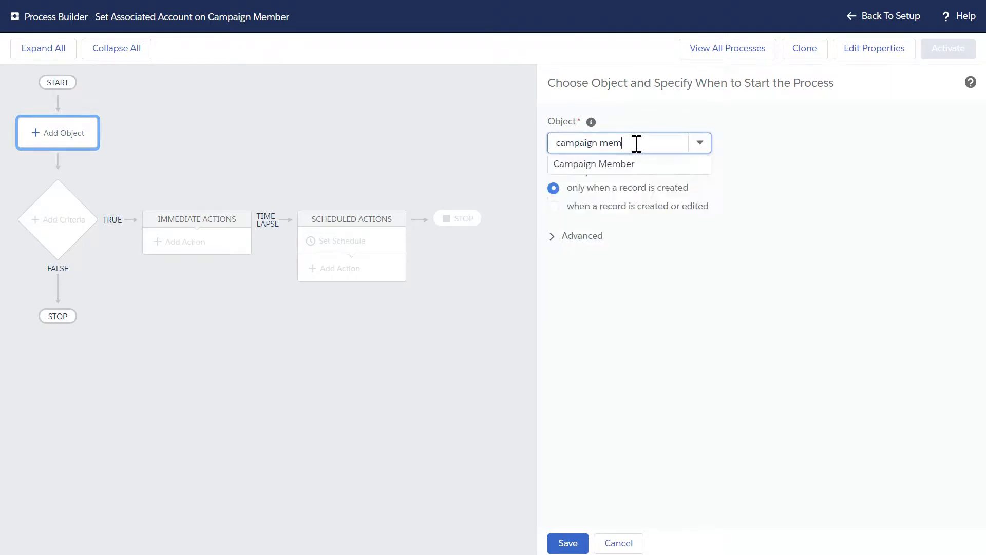
{"action": "left_click", "coordinate": [623, 164]}
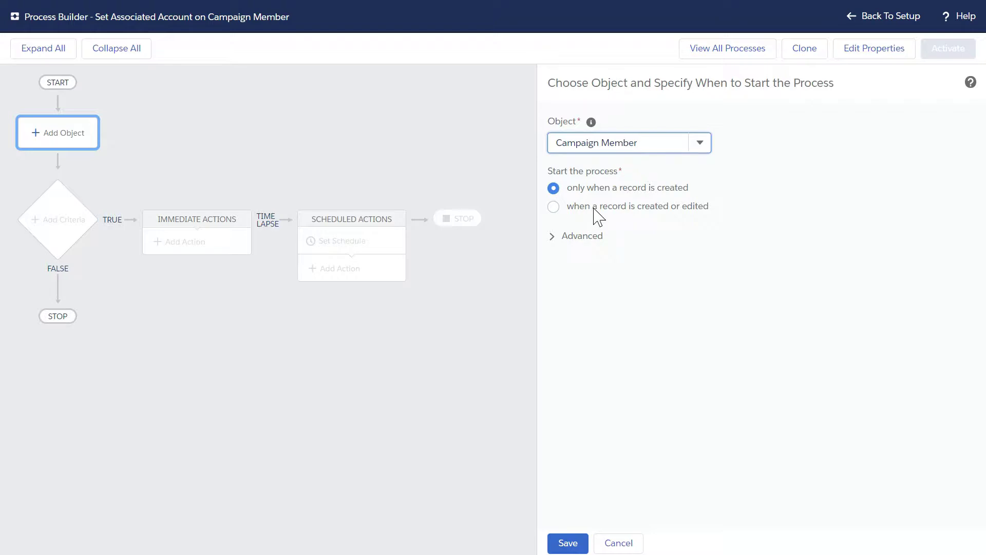
{"action": "left_click", "coordinate": [616, 207]}
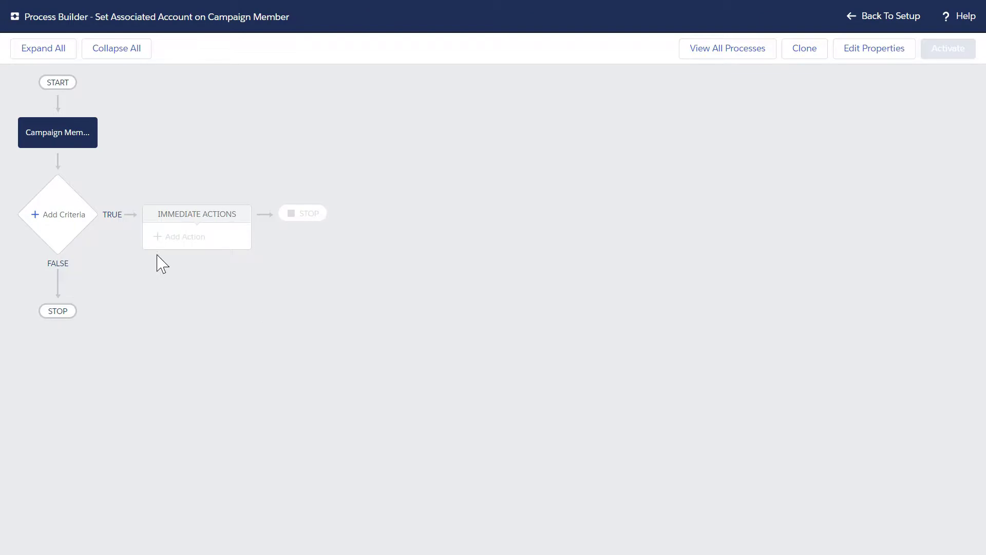
Add a criteria named Is Contact and choose the campaign member's Contact ID as its condition field.
{"action": "left_click", "coordinate": [58, 215]}
{"action": "left_click", "coordinate": [555, 145]}
{"action": "type", "text": "Is Contact"}
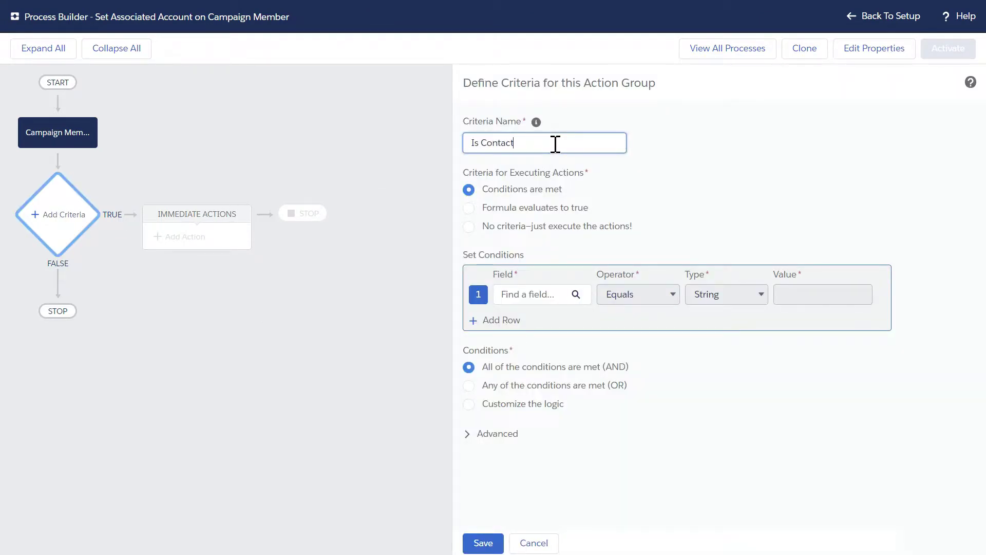
{"action": "left_click", "coordinate": [547, 298]}
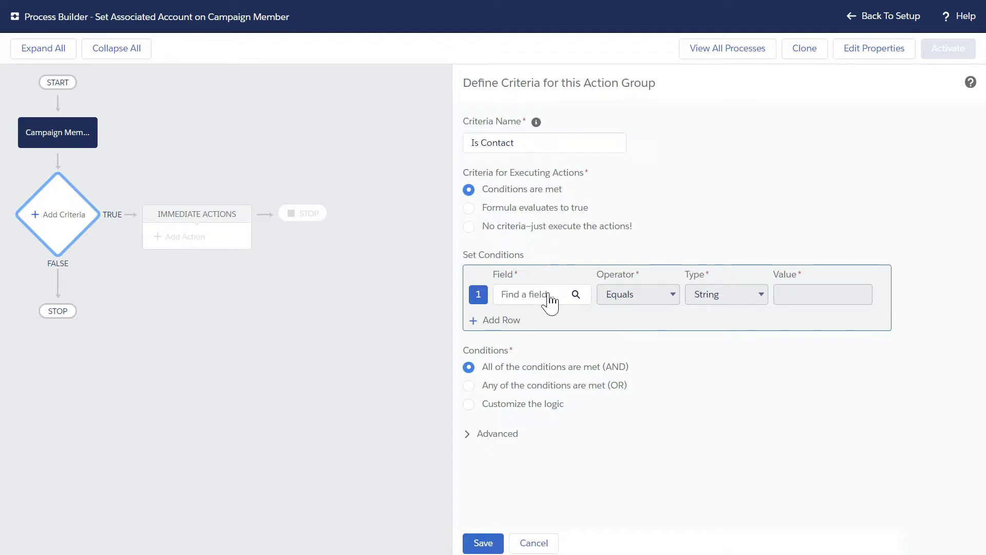
{"action": "type", "text": "contact"}
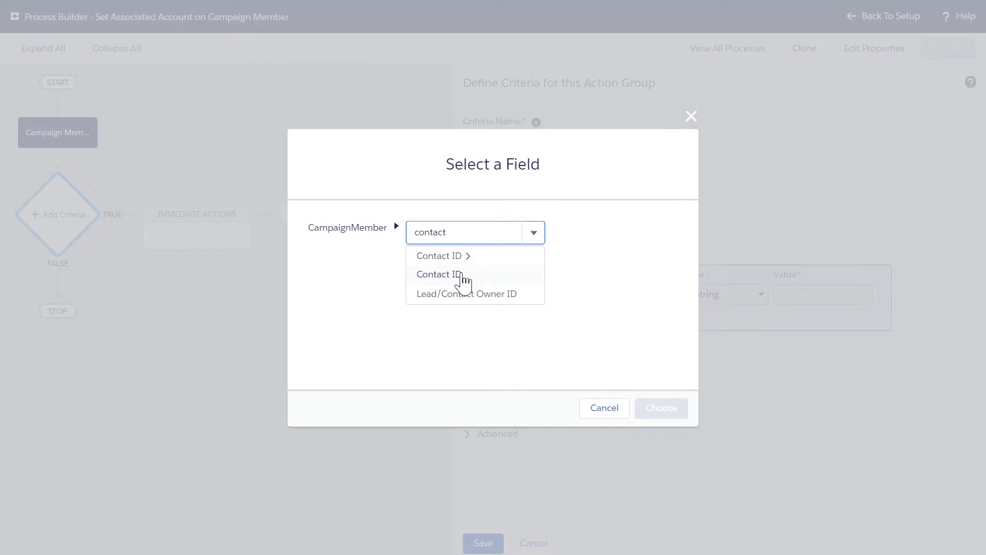
{"action": "left_click", "coordinate": [465, 275]}
{"action": "left_click", "coordinate": [659, 412]}
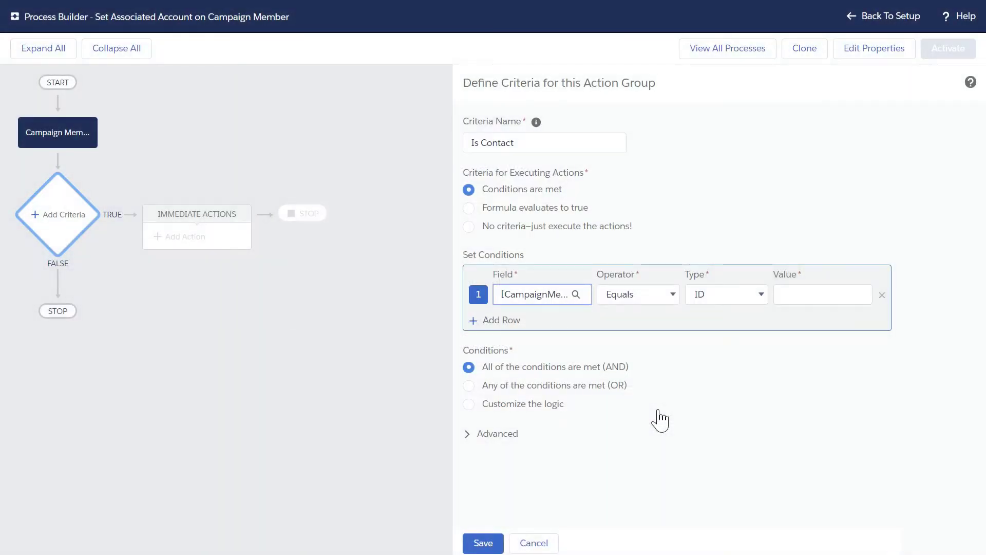
Set the Contact ID condition to Is null with the Boolean value False and save the criteria.
{"action": "left_click", "coordinate": [653, 301]}
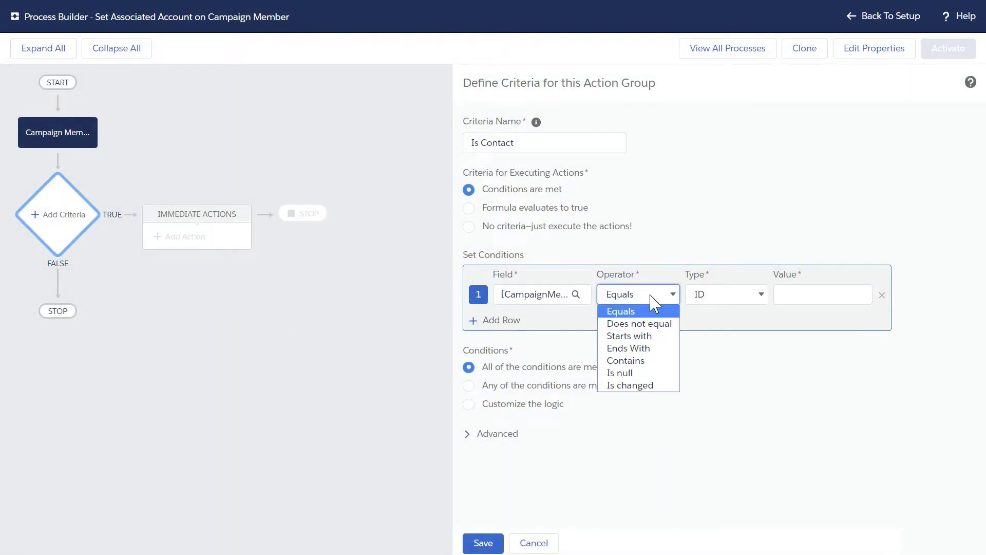
{"action": "left_click", "coordinate": [635, 372]}
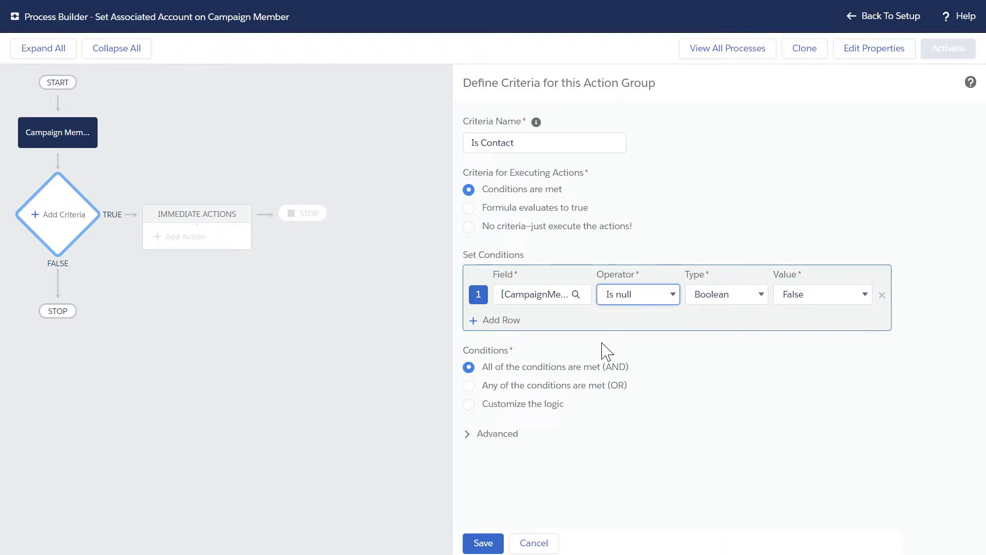
{"action": "left_click", "coordinate": [480, 542]}
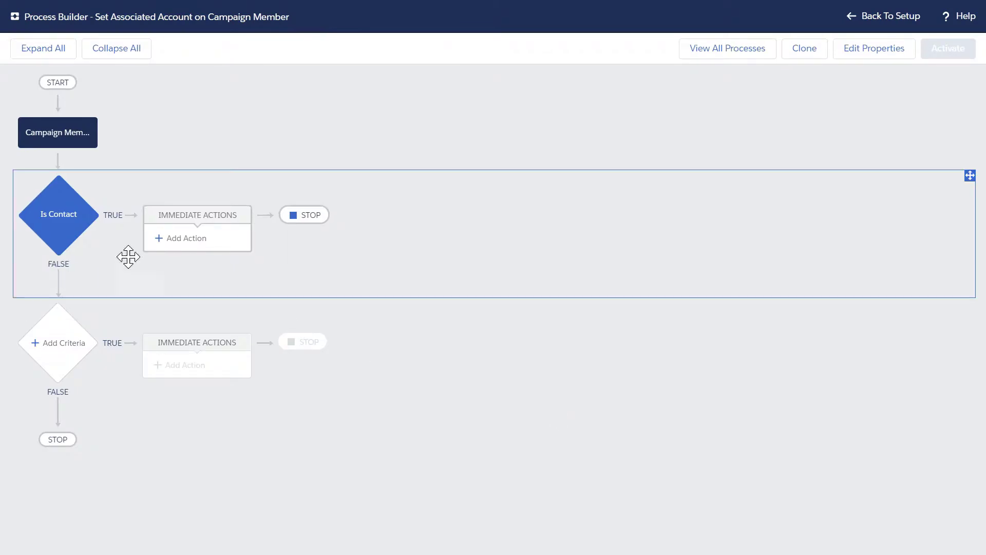
Add an Update Records action named Set Associated Account to the Is Contact criteria, targeting the CampaignMember record that started the process.
{"action": "left_click", "coordinate": [187, 241]}
{"action": "left_click", "coordinate": [596, 146]}
{"action": "left_click", "coordinate": [598, 150]}
{"action": "left_click", "coordinate": [600, 152]}
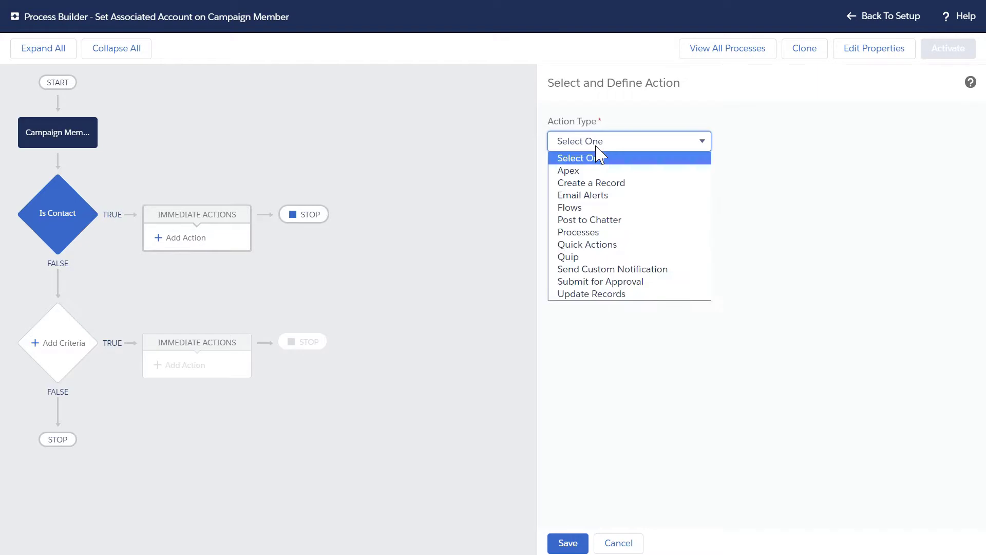
{"action": "left_click", "coordinate": [593, 295]}
{"action": "left_click", "coordinate": [595, 194]}
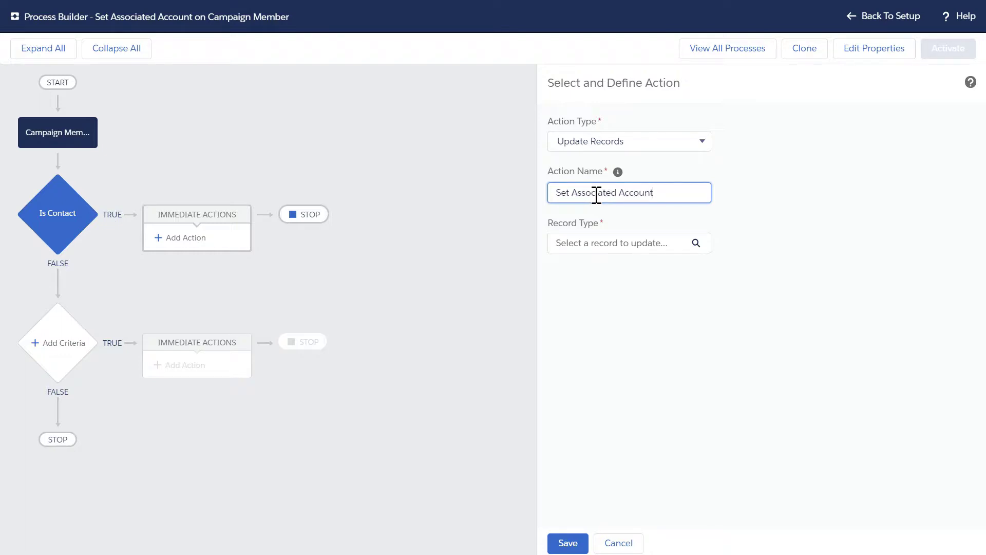
{"action": "left_click", "coordinate": [623, 248]}
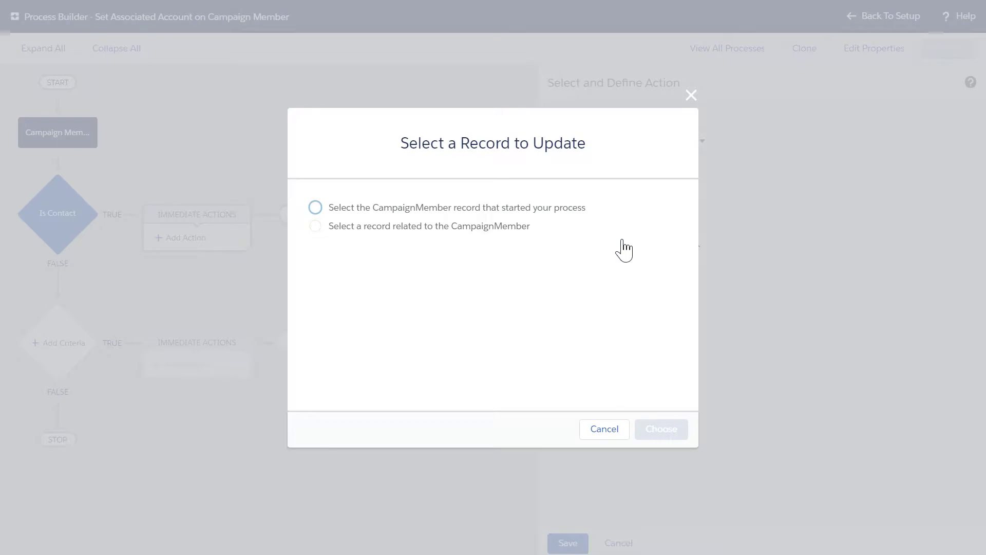
{"action": "left_click", "coordinate": [370, 209]}
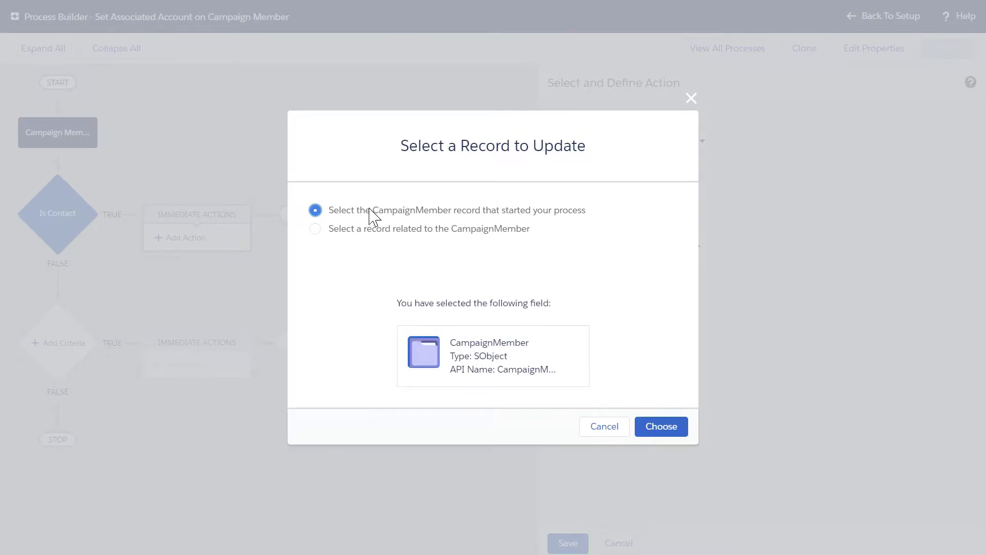
{"action": "left_click", "coordinate": [667, 427]}
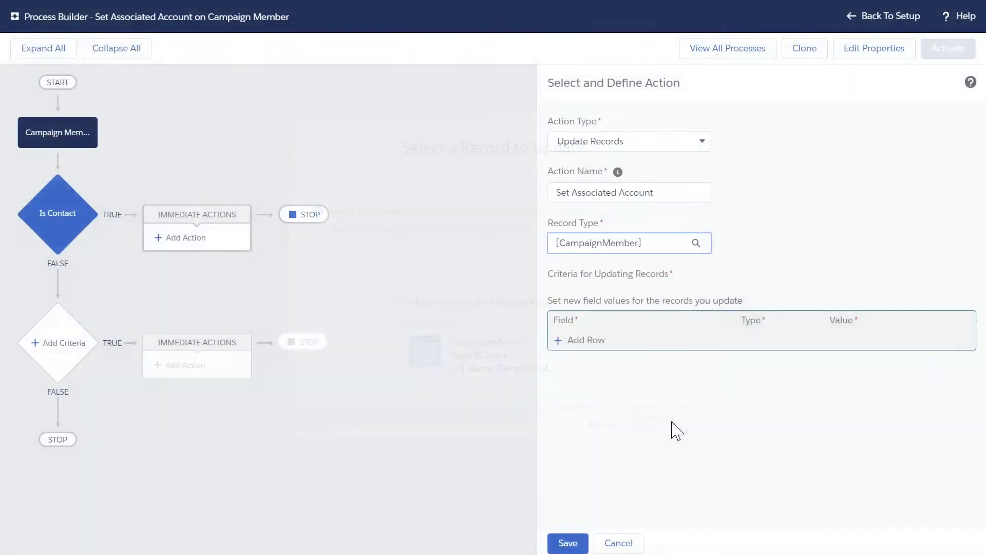
Choose Associated Account as the field to update and set its value type to Field Reference.
{"action": "left_click", "coordinate": [617, 380]}
{"action": "type", "text": "ass"}
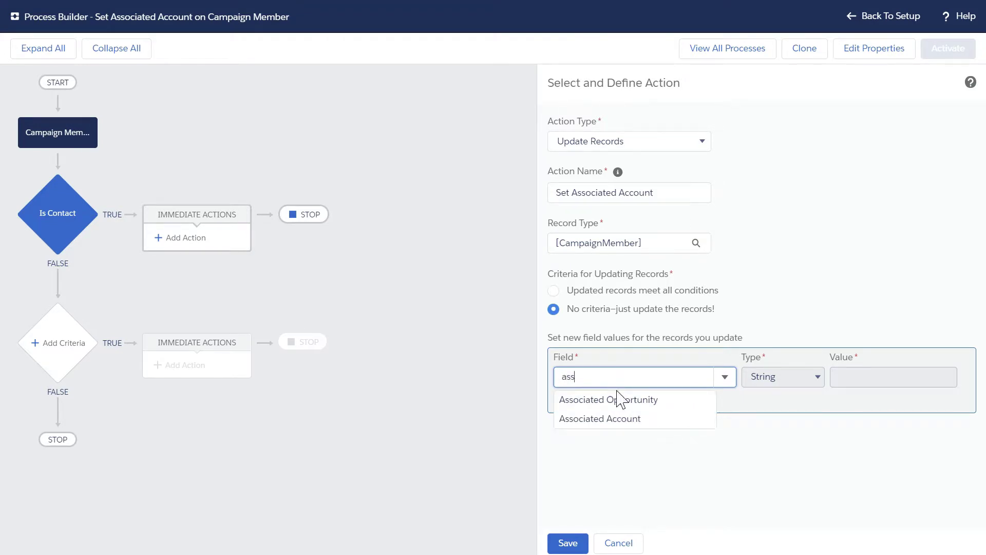
{"action": "left_click", "coordinate": [609, 420]}
{"action": "left_click", "coordinate": [782, 380]}
{"action": "left_click", "coordinate": [787, 405]}
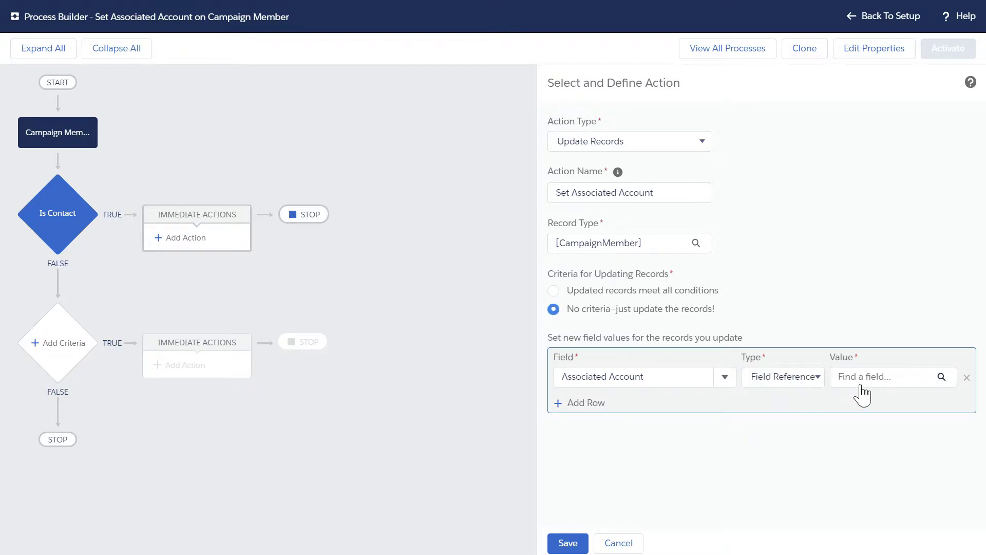
Set the Associated Account value to the Account ID of the campaign member's Contact ID and save the action.
{"action": "left_click", "coordinate": [863, 393]}
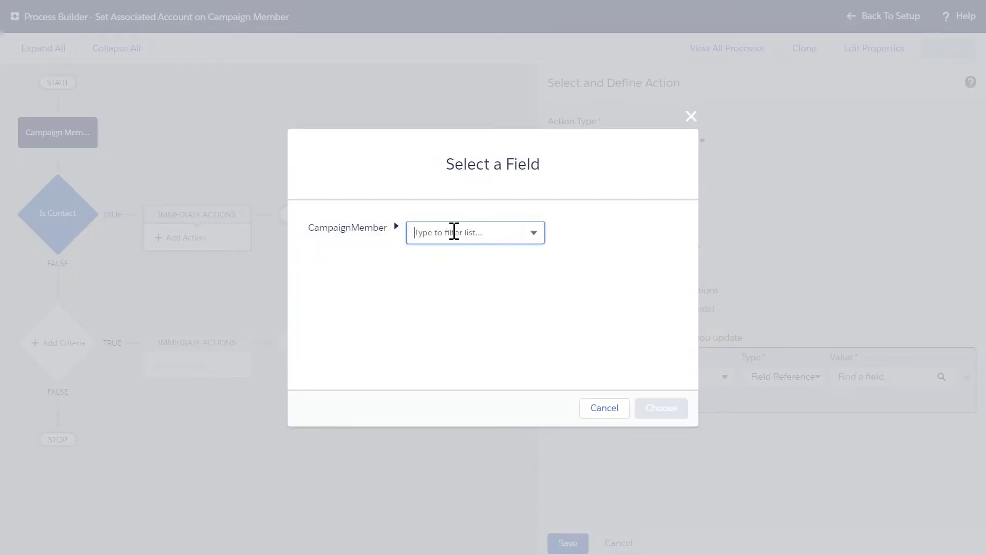
{"action": "type", "text": "contact"}
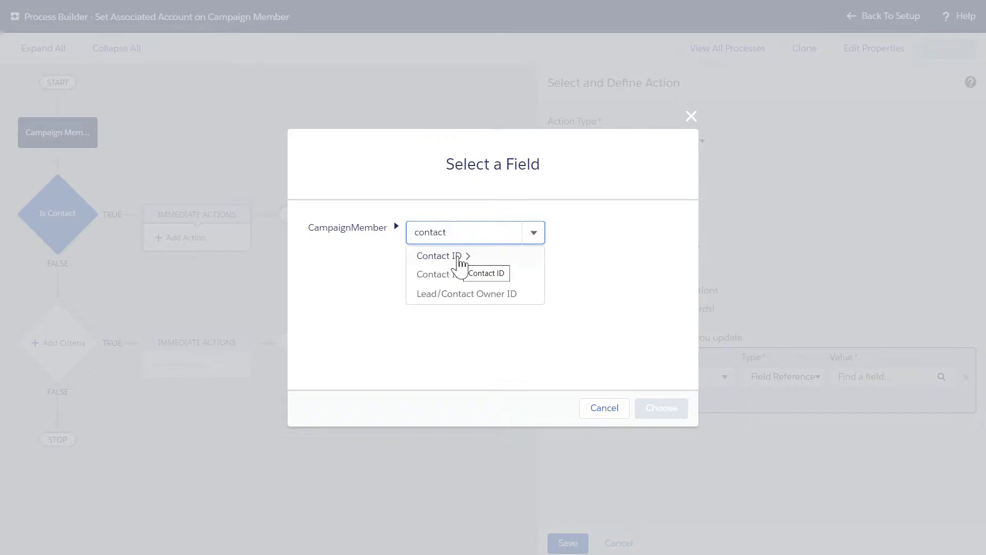
{"action": "left_click", "coordinate": [452, 259]}
{"action": "left_click", "coordinate": [527, 233]}
{"action": "type", "text": "acc"}
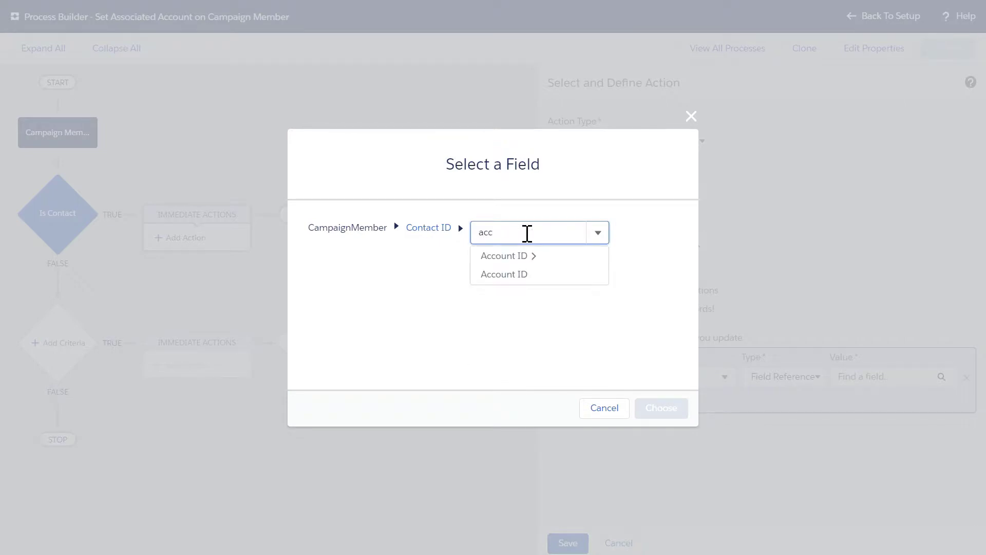
{"action": "left_click", "coordinate": [525, 277]}
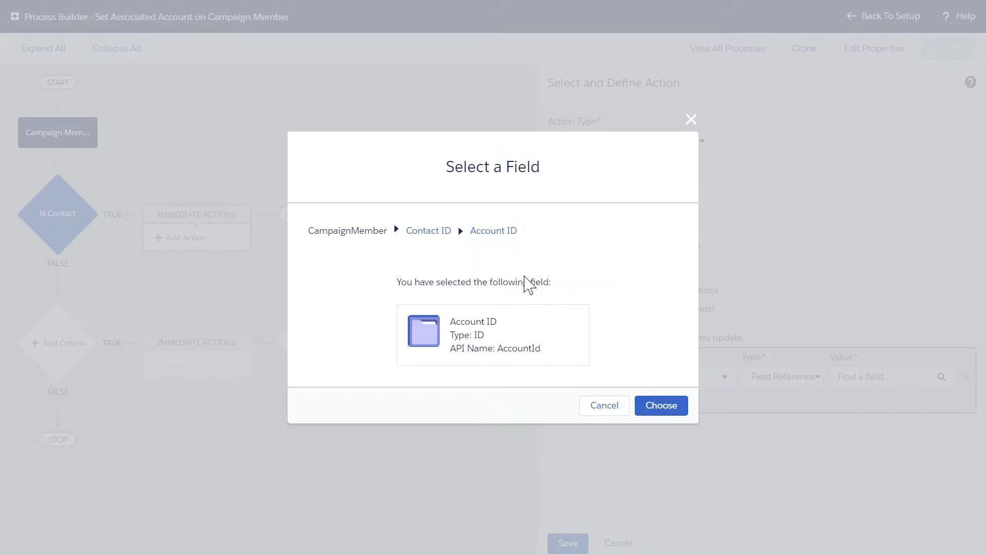
{"action": "left_click", "coordinate": [662, 406]}
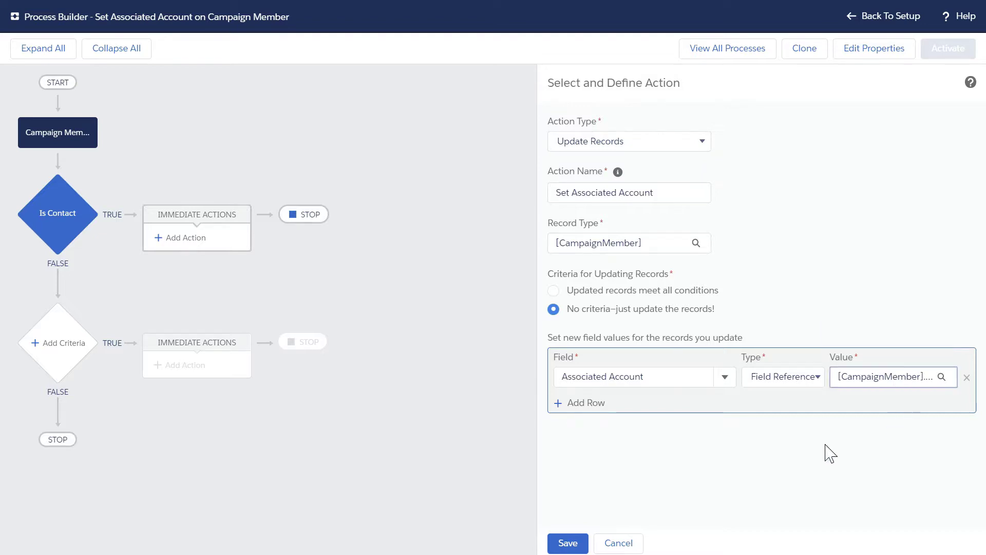
{"action": "left_click", "coordinate": [567, 543]}
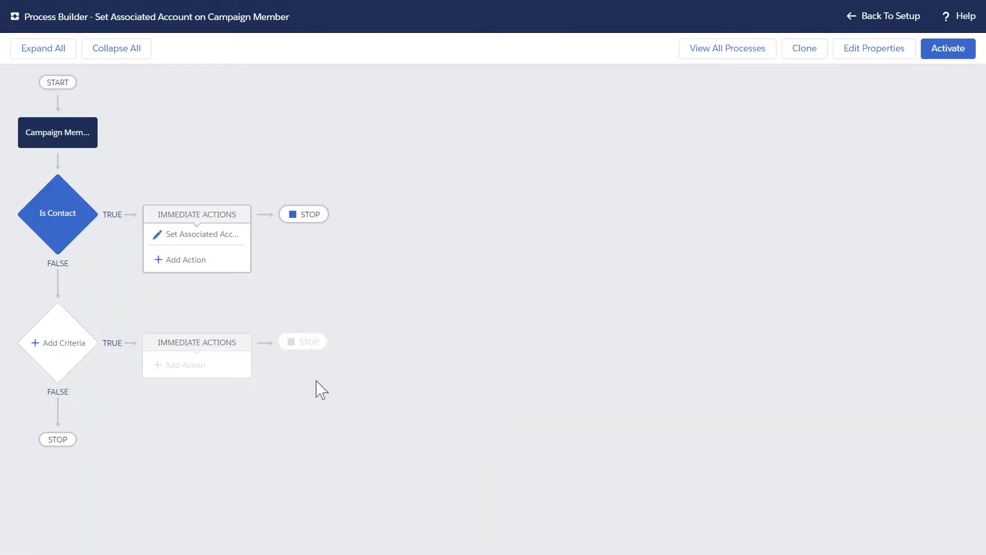
Add a second criteria to the process, named Is Lead, Has Matched Account.
{"action": "left_click", "coordinate": [60, 349]}
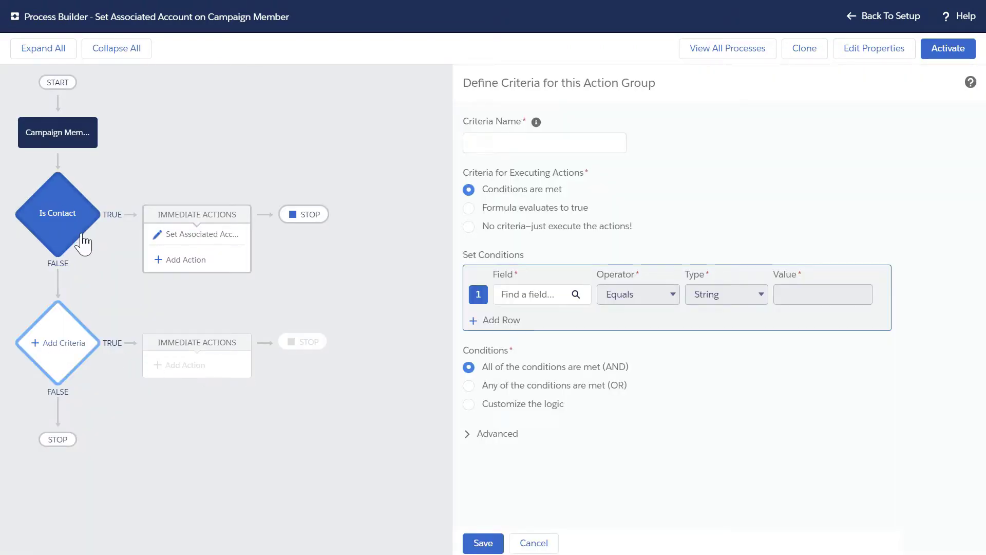
{"action": "left_click", "coordinate": [526, 143]}
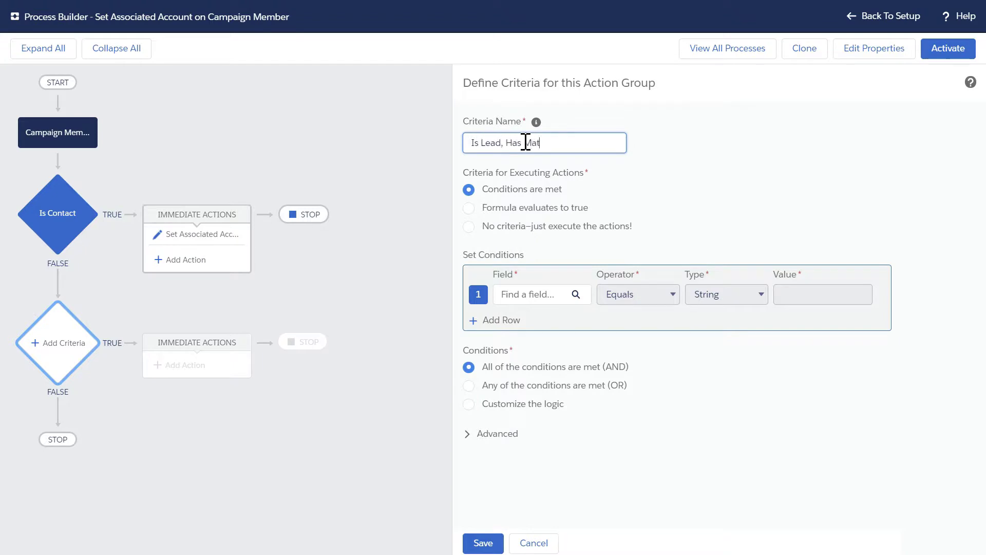
{"action": "type", "text": "Is Lead, Has Matched Account"}
{"action": "key", "text": "Tab"}
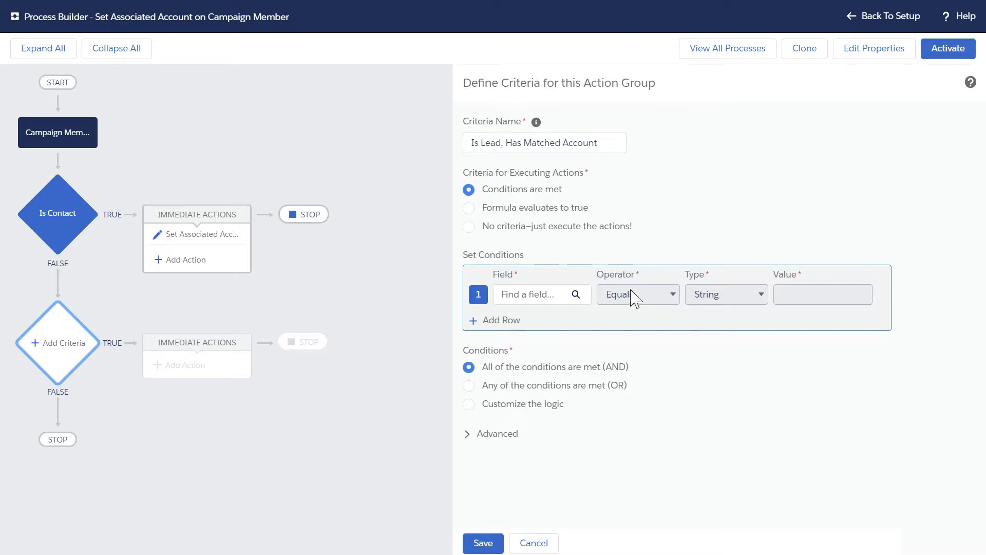
Set the first condition to the campaign member's Lead ID with Is null, Boolean, False.
{"action": "left_click", "coordinate": [548, 300]}
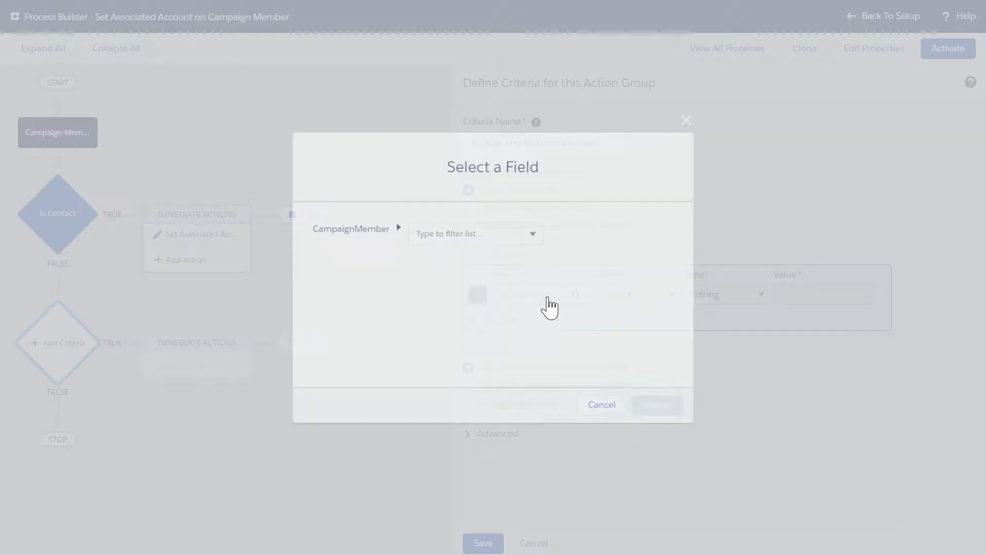
{"action": "type", "text": "lead"}
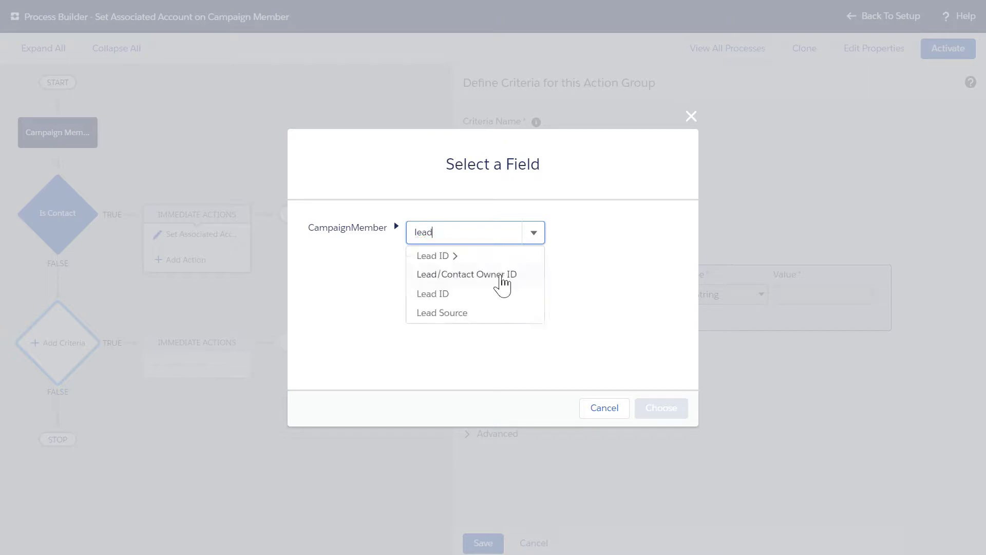
{"action": "left_click", "coordinate": [465, 294]}
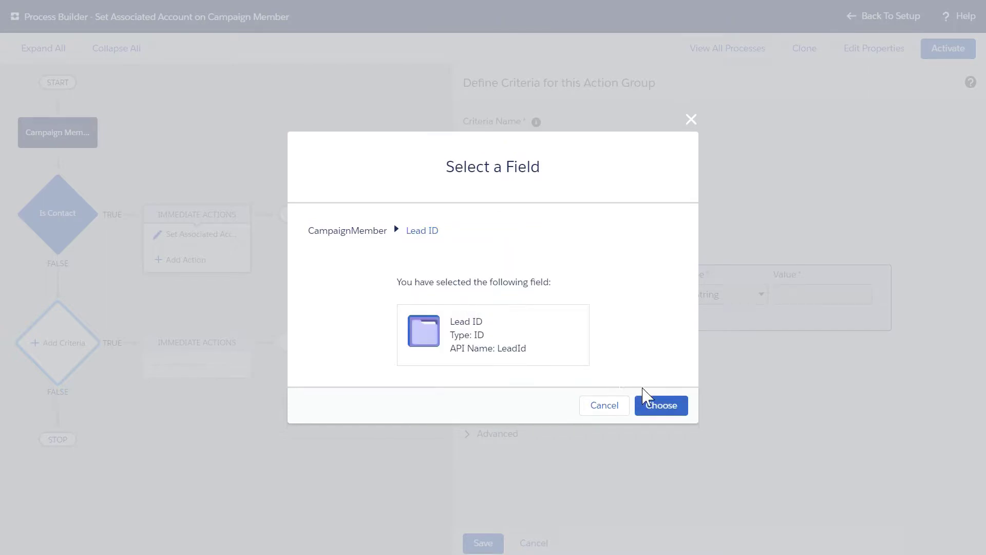
{"action": "left_click", "coordinate": [660, 407]}
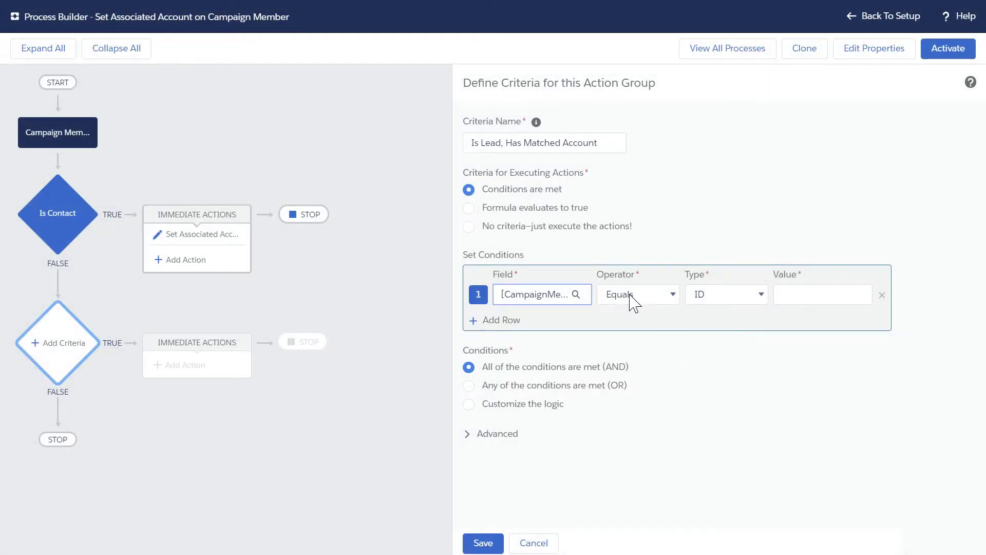
{"action": "left_click", "coordinate": [621, 297]}
{"action": "left_click", "coordinate": [637, 374]}
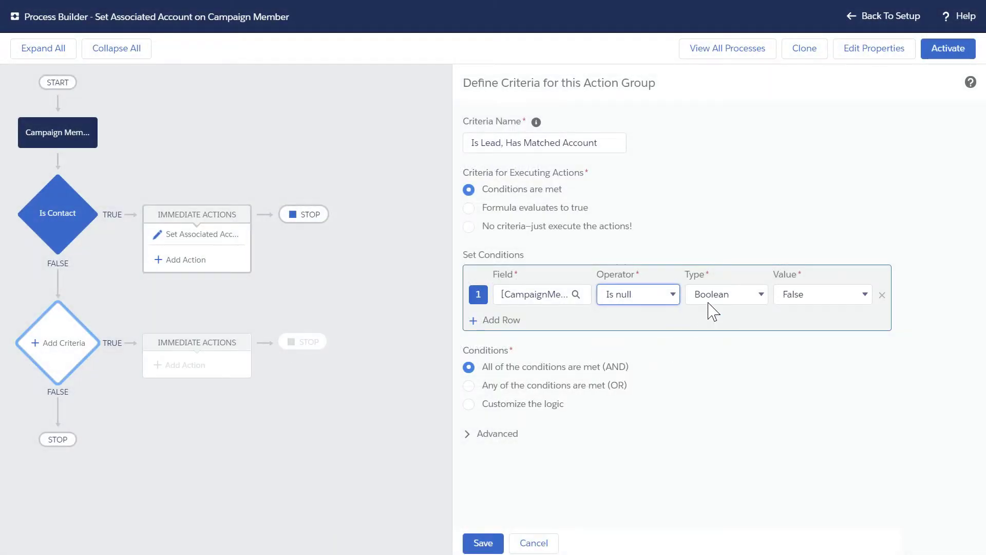
Add a second condition row using the algn__Matched_Account__c field of the campaign member's Lead ID.
{"action": "left_click", "coordinate": [502, 322]}
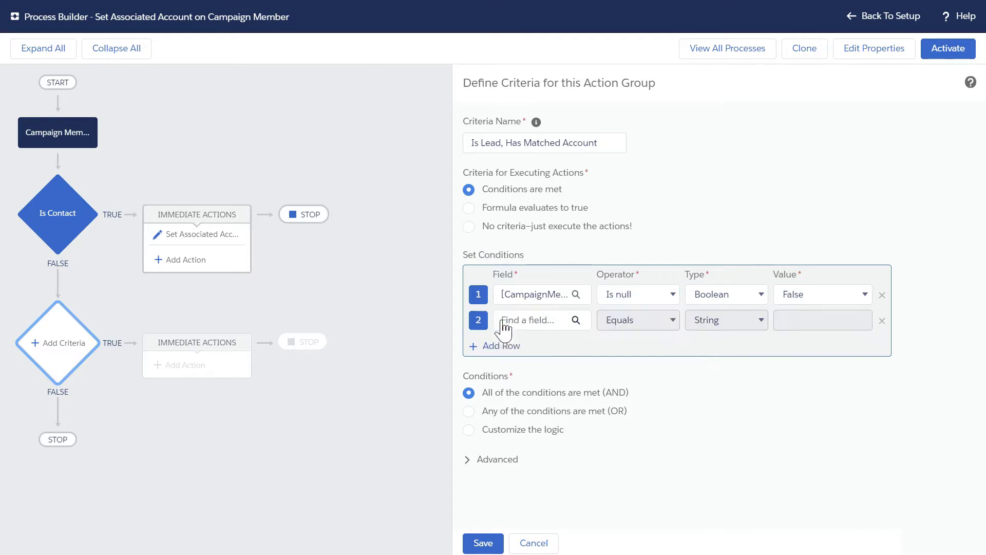
{"action": "left_click", "coordinate": [535, 327]}
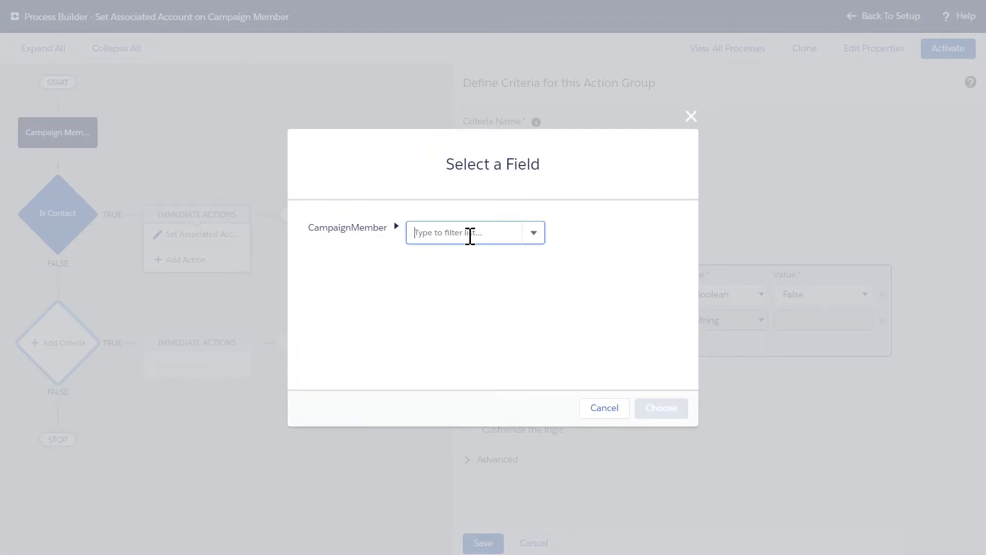
{"action": "left_click", "coordinate": [469, 235]}
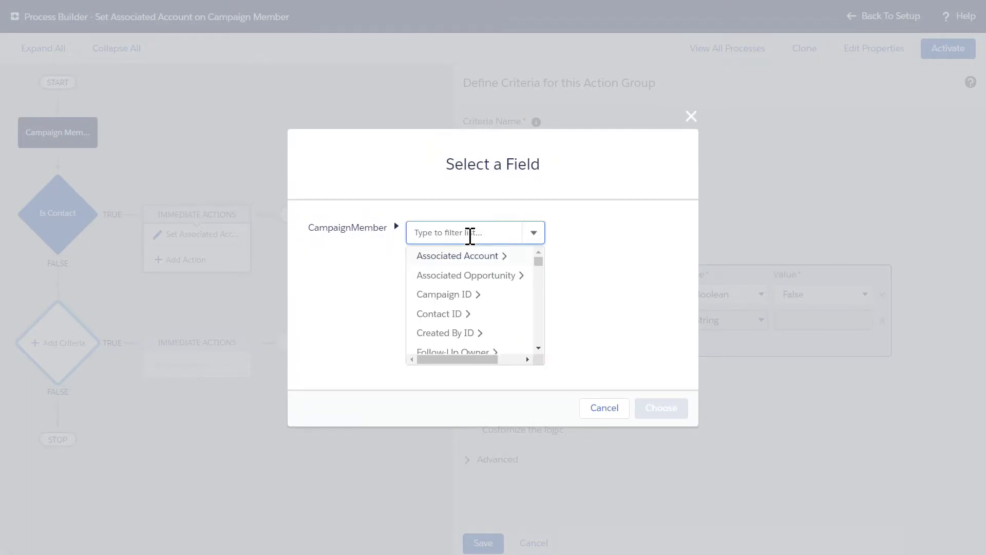
{"action": "type", "text": "lead"}
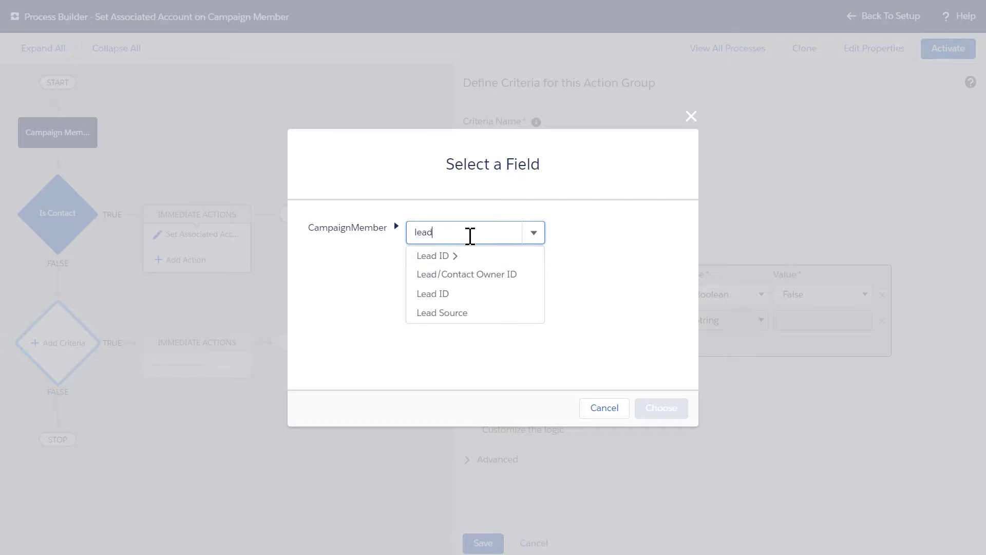
{"action": "left_click", "coordinate": [466, 260]}
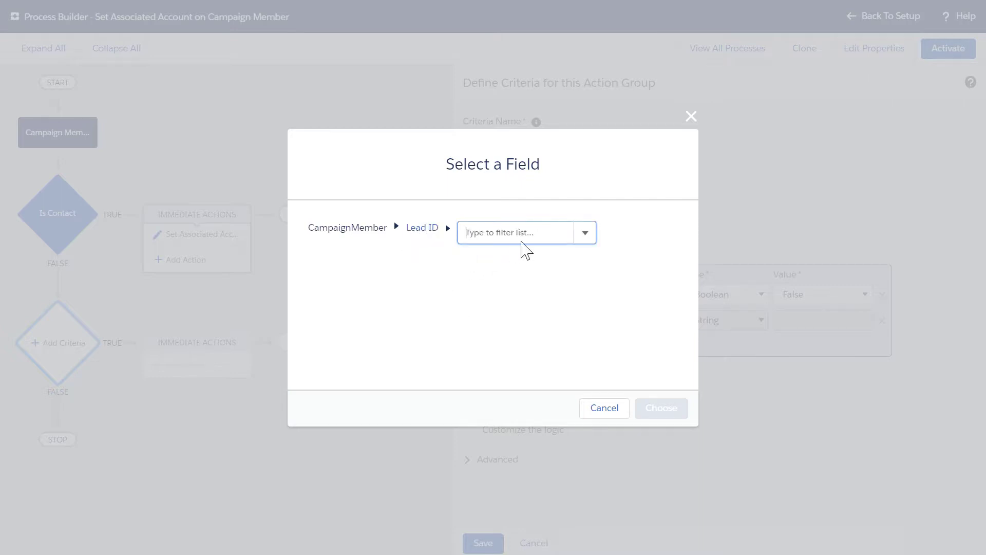
{"action": "type", "text": "match"}
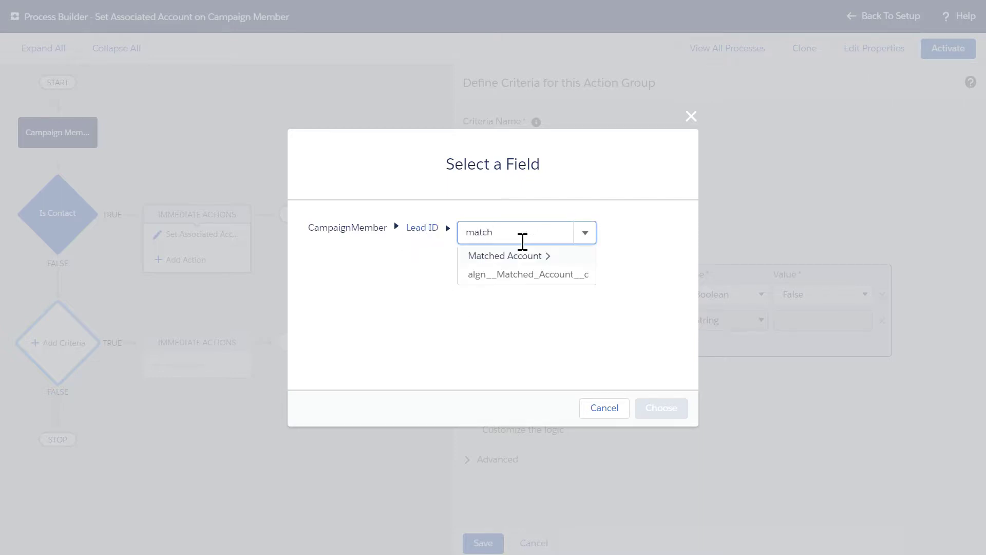
{"action": "left_click", "coordinate": [517, 275]}
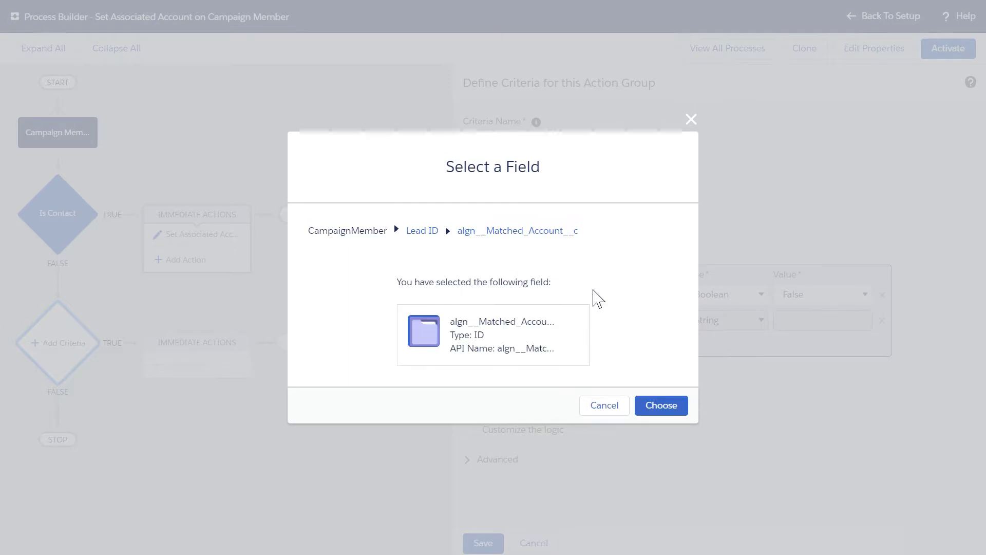
{"action": "left_click", "coordinate": [656, 409]}
Set the matched account condition to Is null with the Boolean value False and save the criteria.
{"action": "left_click", "coordinate": [648, 324]}
{"action": "left_click", "coordinate": [644, 399]}
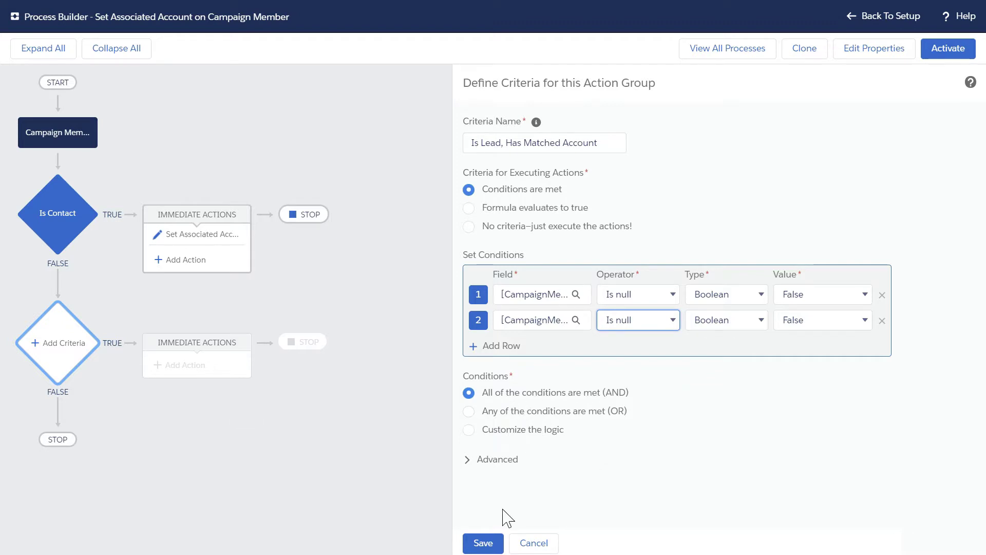
{"action": "left_click", "coordinate": [484, 544]}
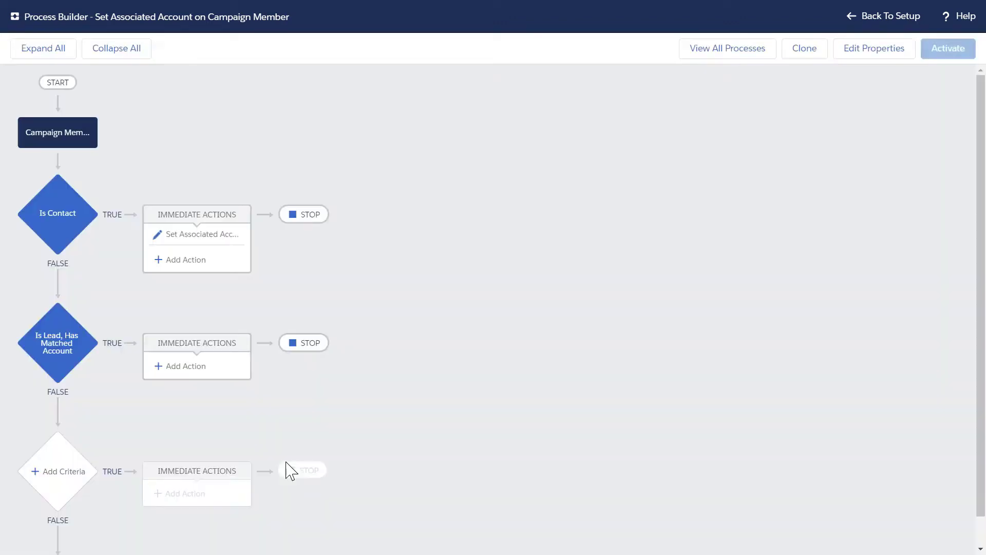
Add an Update Records action named Set Associated Account to the lead criteria, targeting the CampaignMember record that started the process.
{"action": "left_click", "coordinate": [196, 371]}
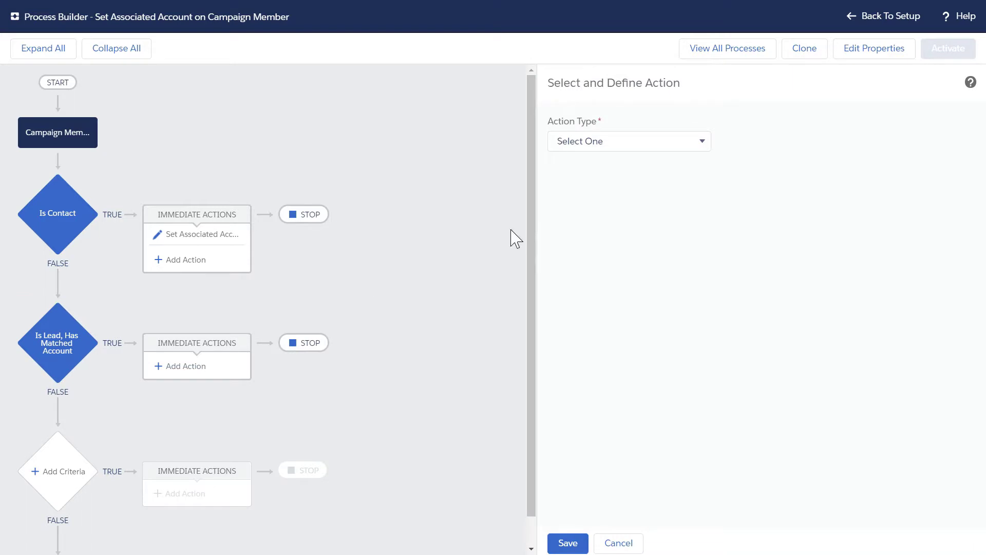
{"action": "left_click", "coordinate": [594, 146]}
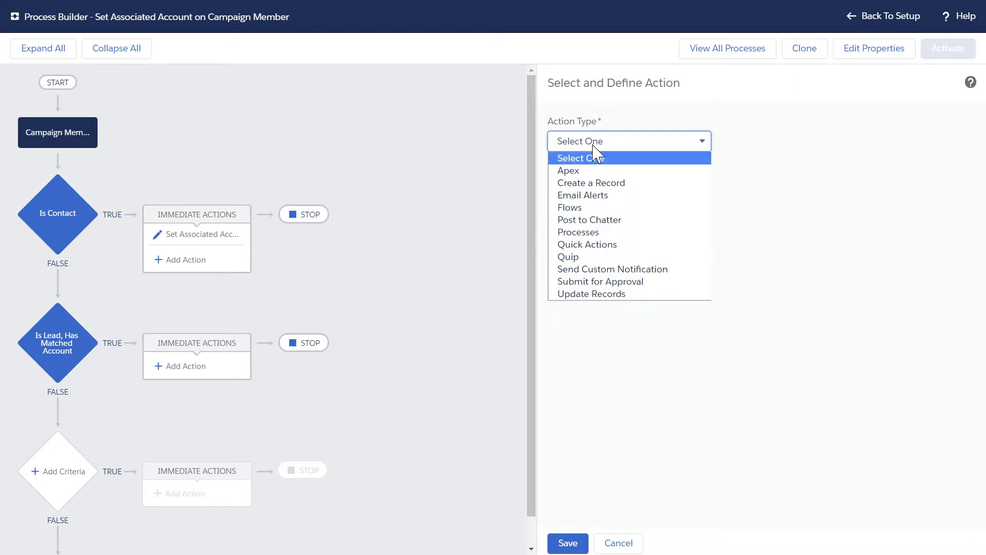
{"action": "left_click", "coordinate": [623, 295]}
{"action": "left_click", "coordinate": [608, 199]}
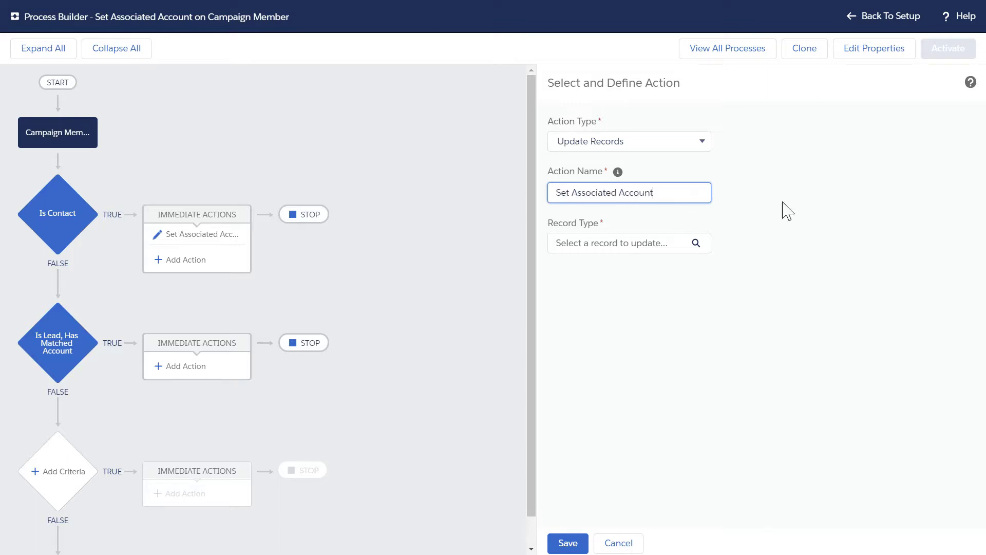
{"action": "left_click", "coordinate": [600, 242]}
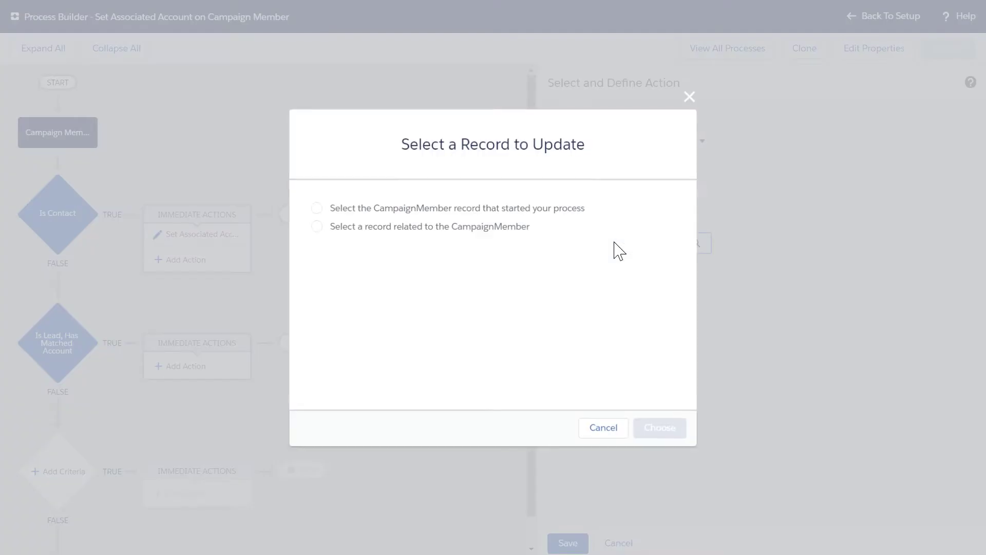
{"action": "left_click", "coordinate": [382, 209]}
{"action": "left_click", "coordinate": [662, 426]}
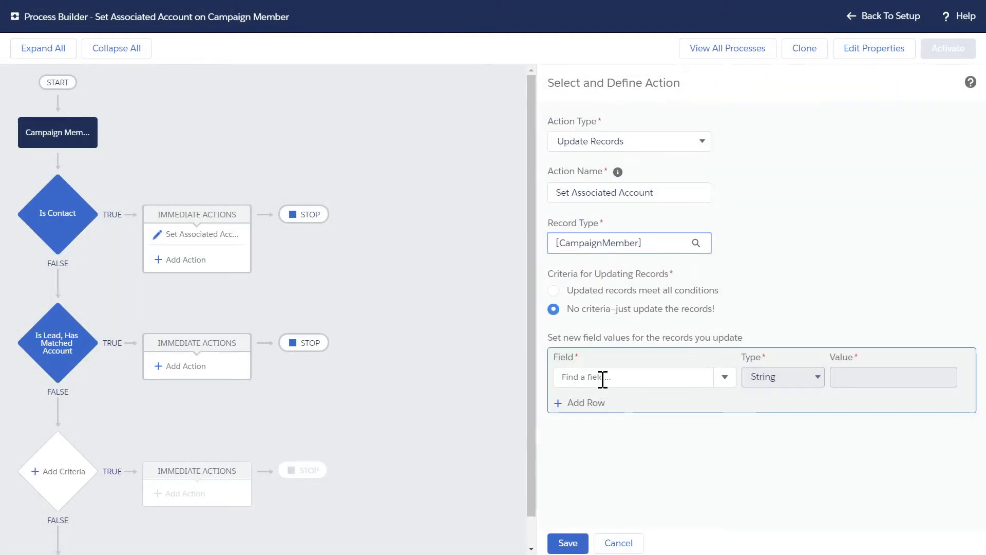
Choose Associated Account as the field to update and set its value type to Field Reference.
{"action": "left_click", "coordinate": [601, 377]}
{"action": "type", "text": "ac"}
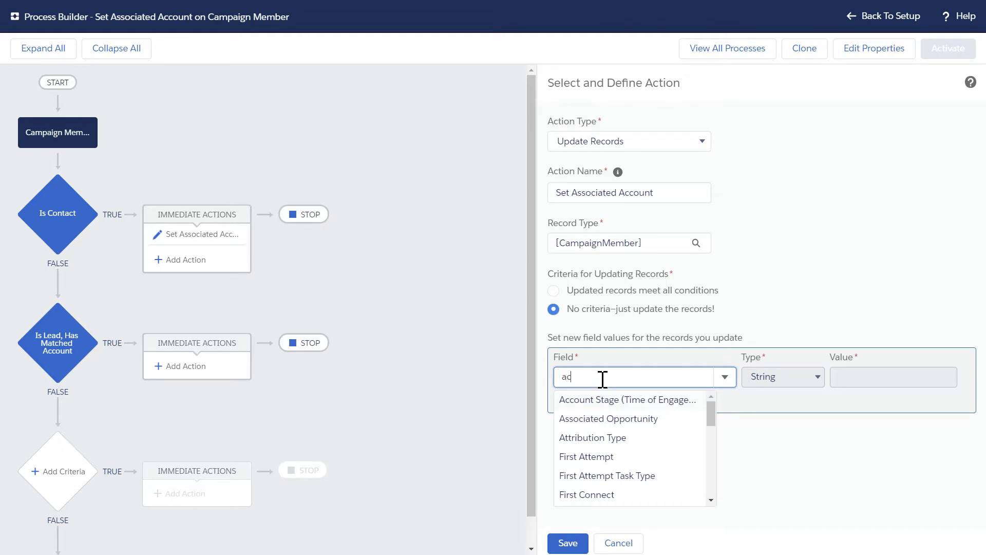
{"action": "key", "text": "BackSpace"}
{"action": "type", "text": "ss"}
{"action": "left_click", "coordinate": [623, 417]}
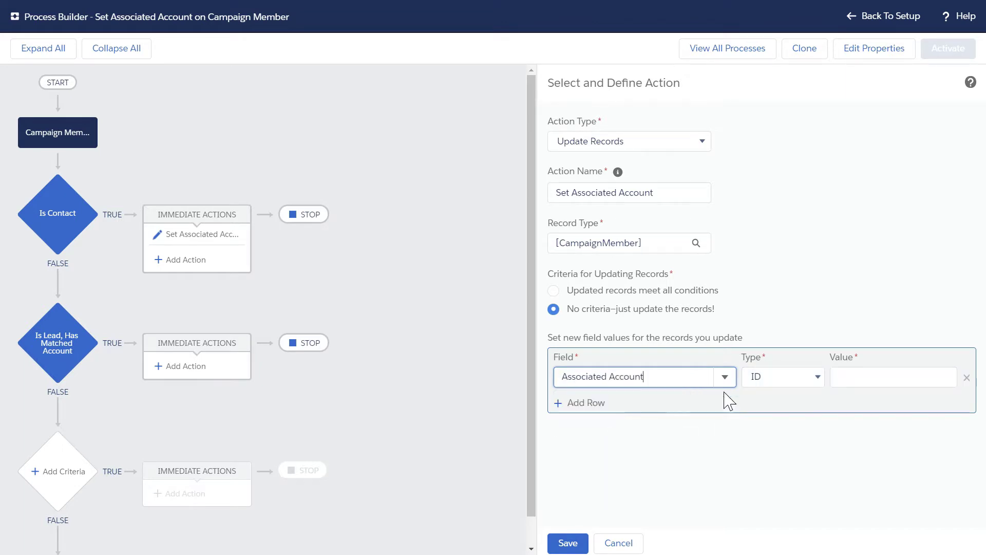
{"action": "left_click", "coordinate": [807, 380]}
{"action": "left_click", "coordinate": [800, 406]}
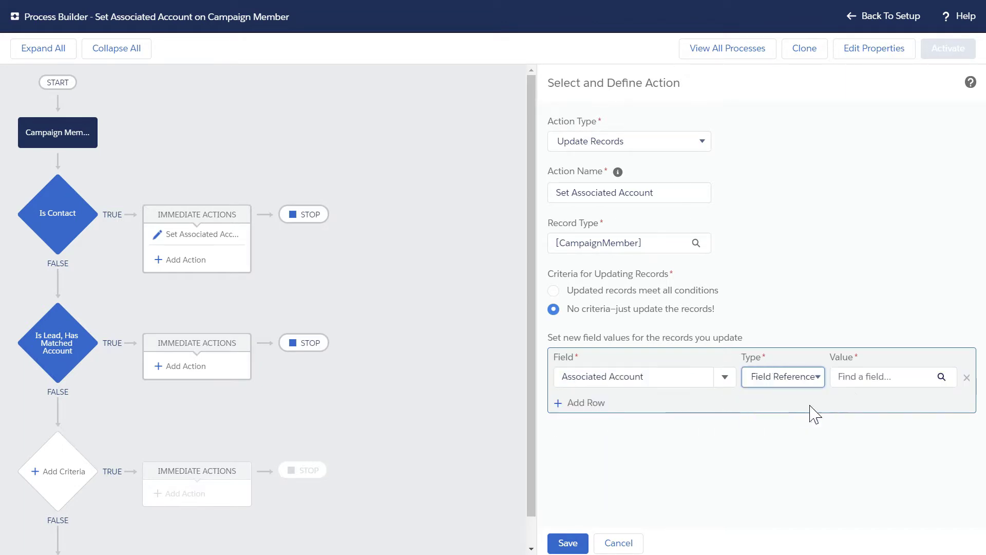
Set the field value to the Account ID of the Matched Account on the campaign member's Lead ID.
{"action": "left_click", "coordinate": [860, 381]}
{"action": "type", "text": "contact"}
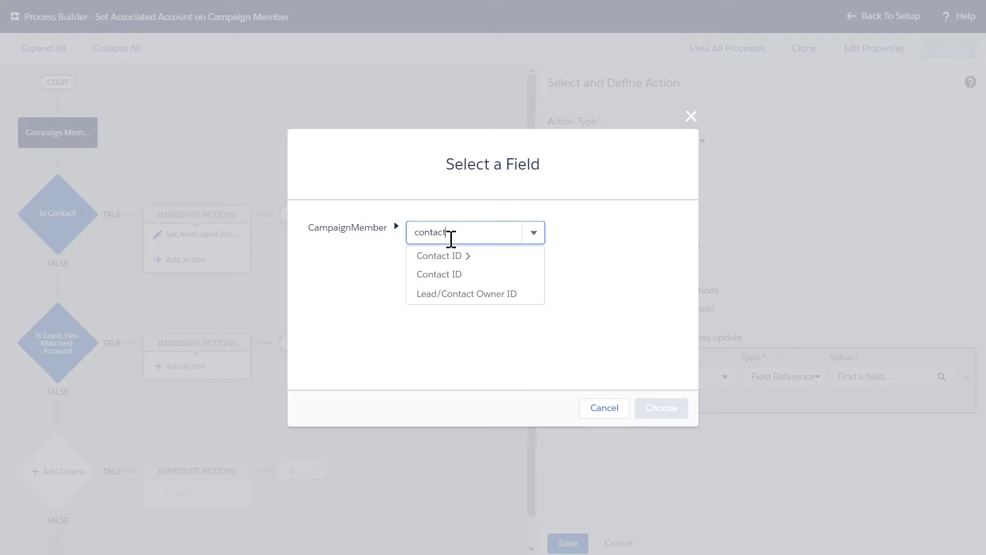
{"action": "type", "text": "lead"}
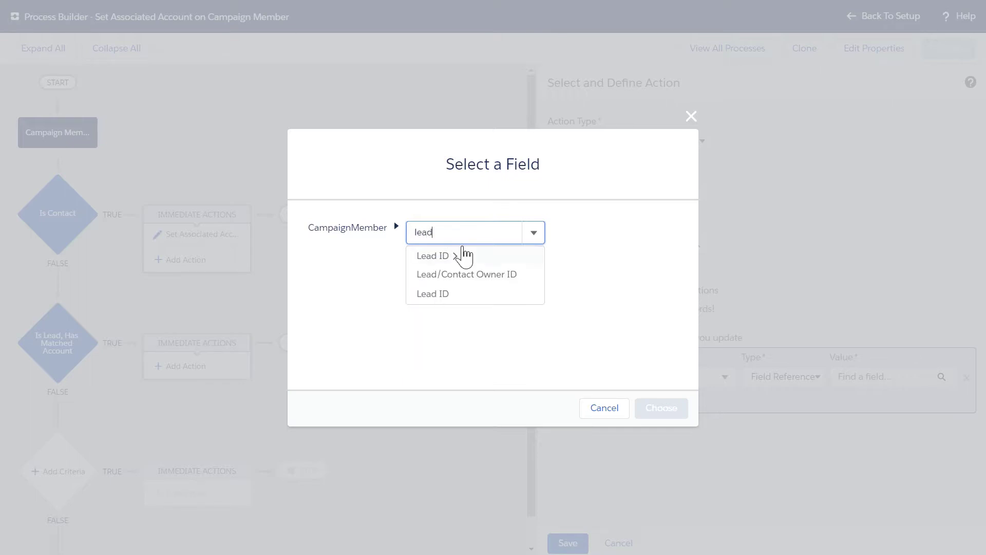
{"action": "left_click", "coordinate": [465, 255]}
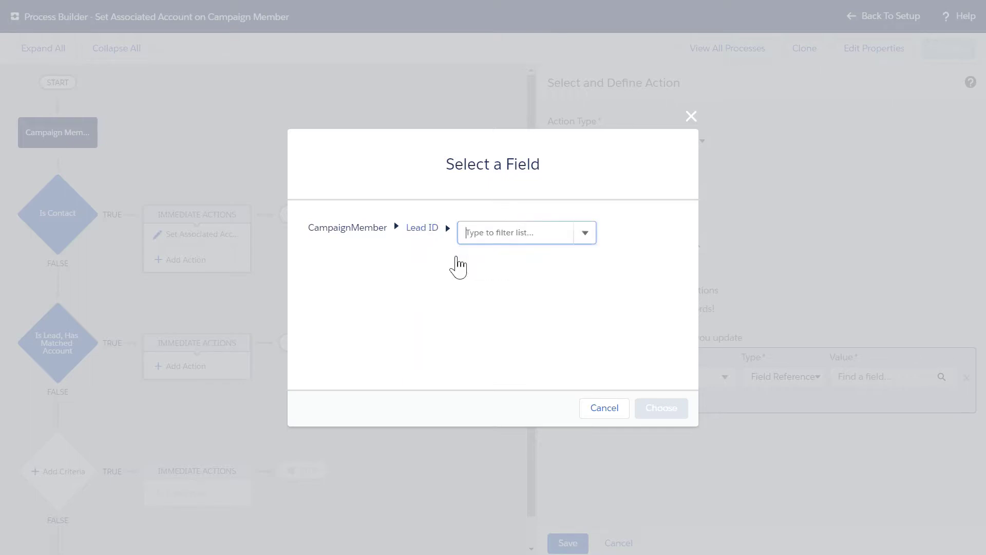
{"action": "type", "text": "match"}
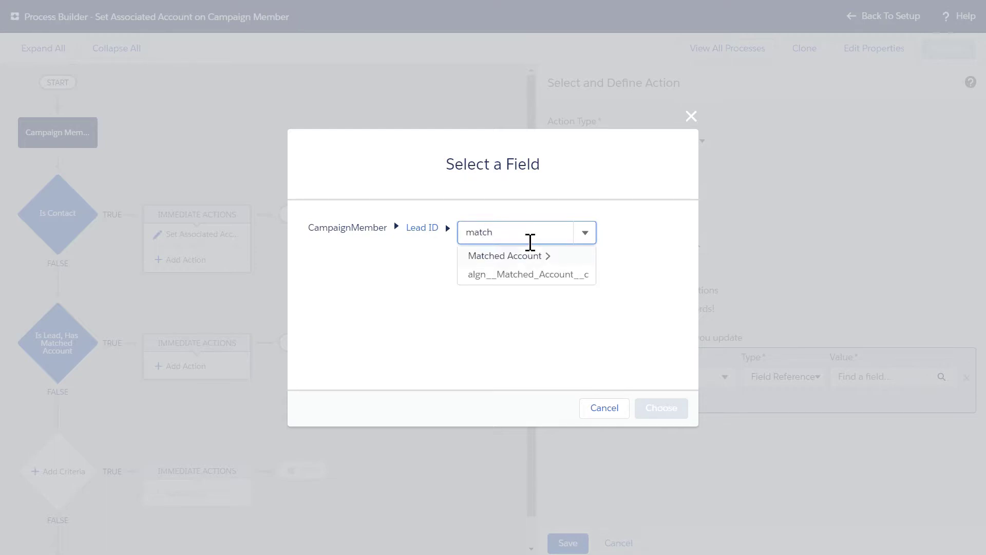
{"action": "left_click", "coordinate": [528, 256]}
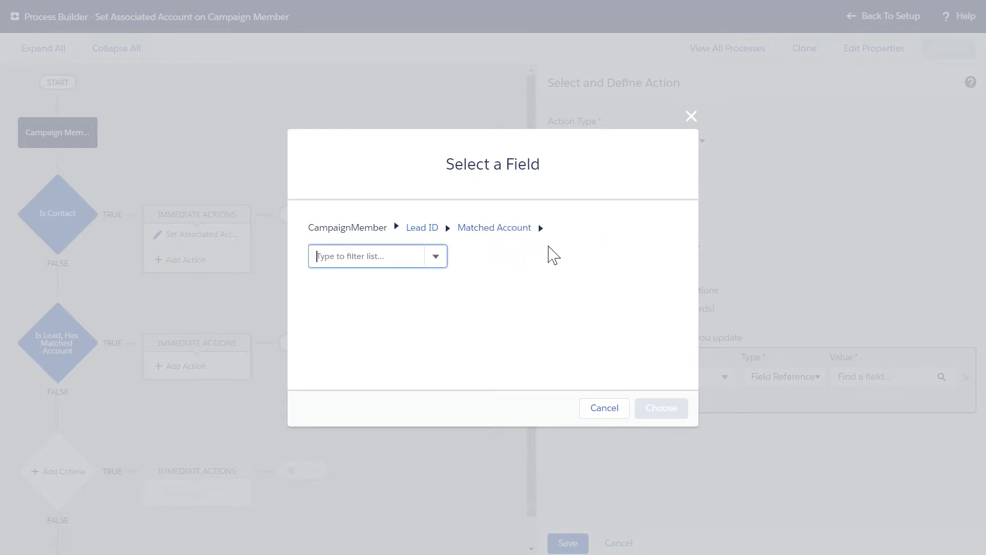
{"action": "type", "text": "account"}
{"action": "left_click", "coordinate": [385, 296]}
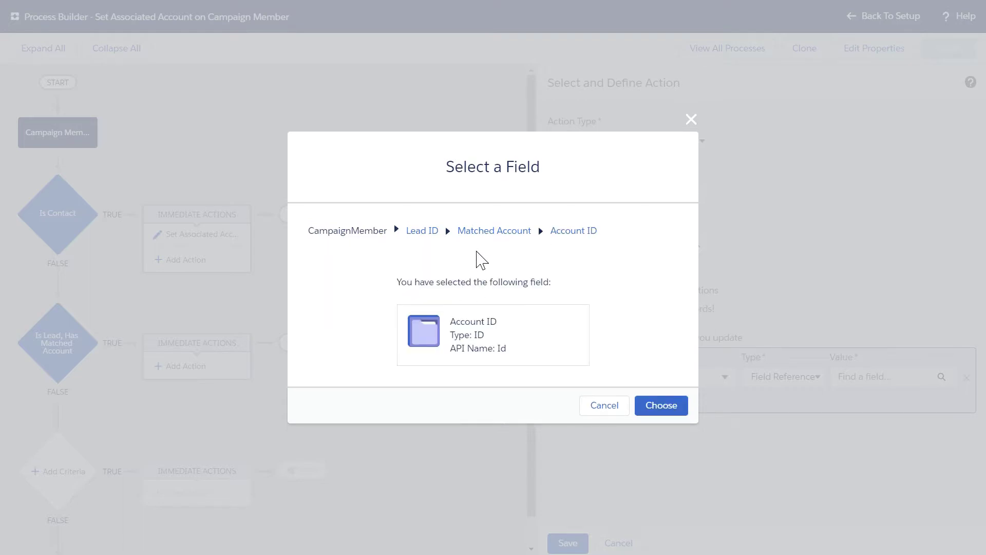
{"action": "left_click", "coordinate": [662, 411]}
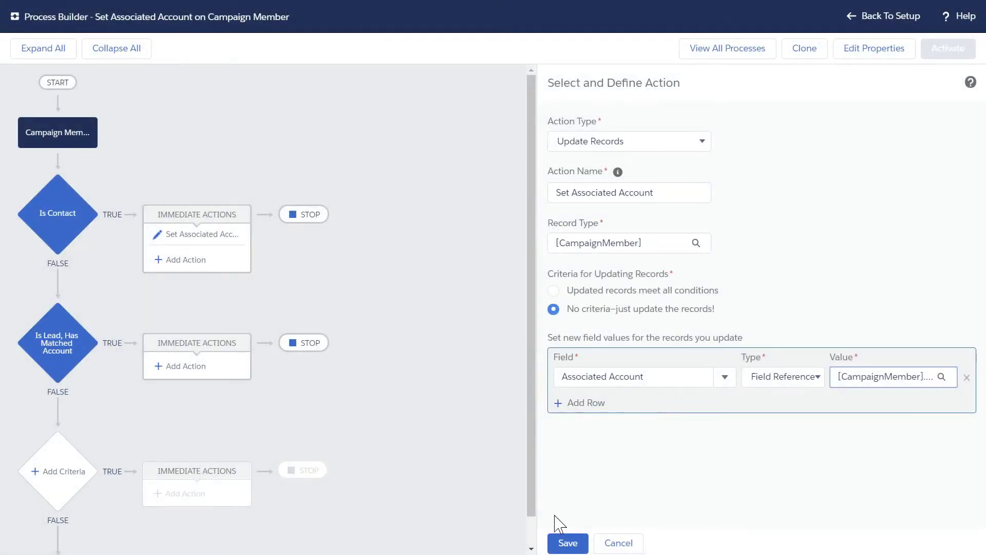
Save the lead update action and activate the process, confirming the version activation.
{"action": "left_click", "coordinate": [569, 544]}
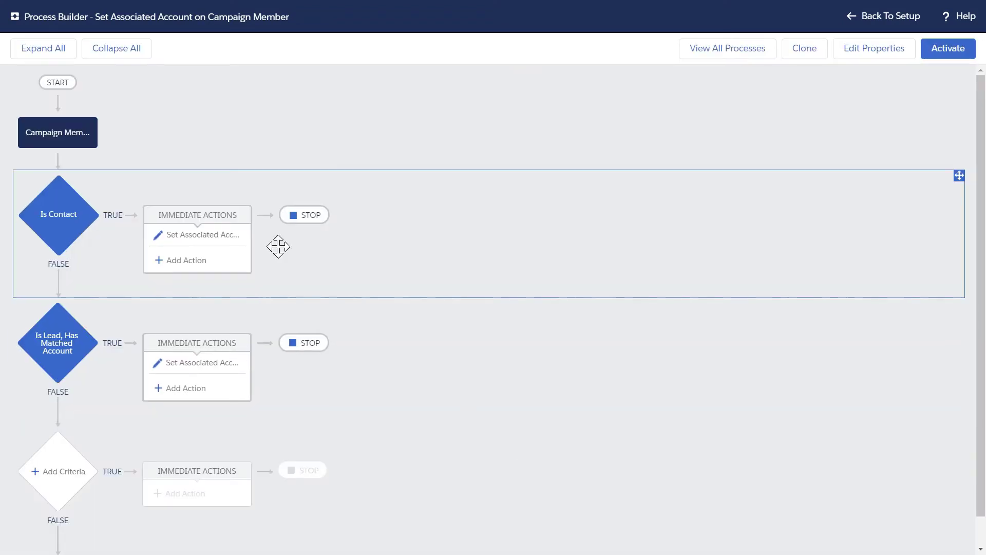
{"action": "left_click", "coordinate": [950, 51]}
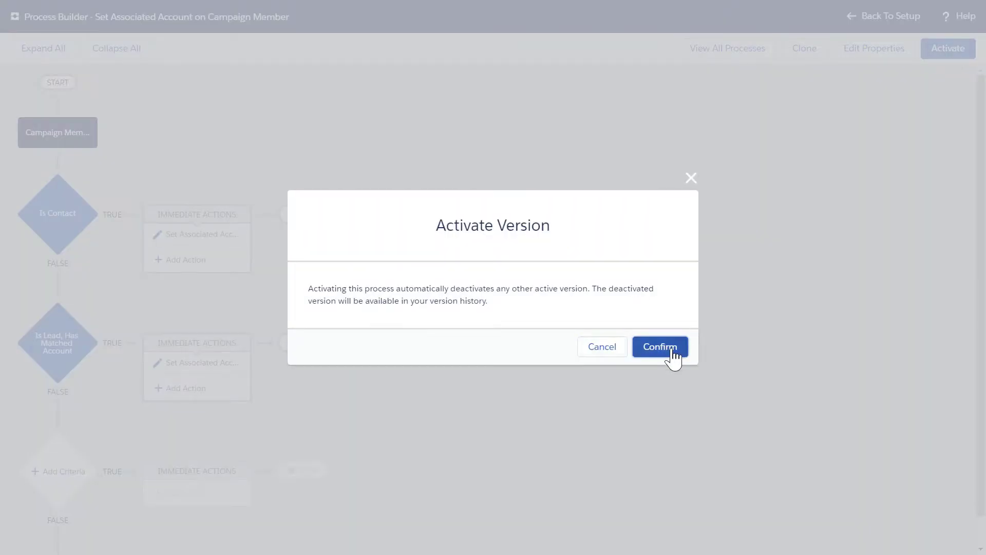
{"action": "left_click", "coordinate": [669, 354]}
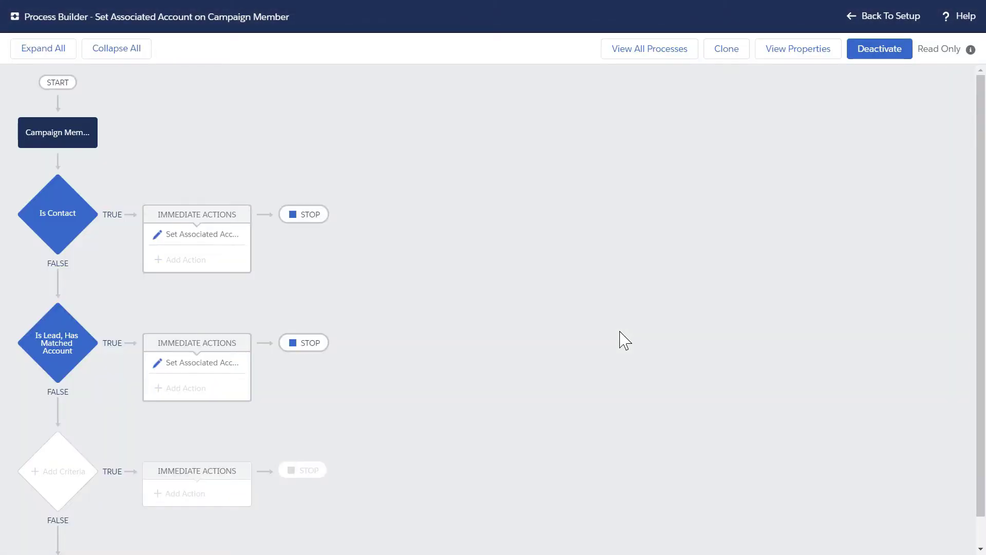
Return to Setup and run Update Align.ly Data from the Align.ly Settings.
{"action": "left_click", "coordinate": [891, 17]}
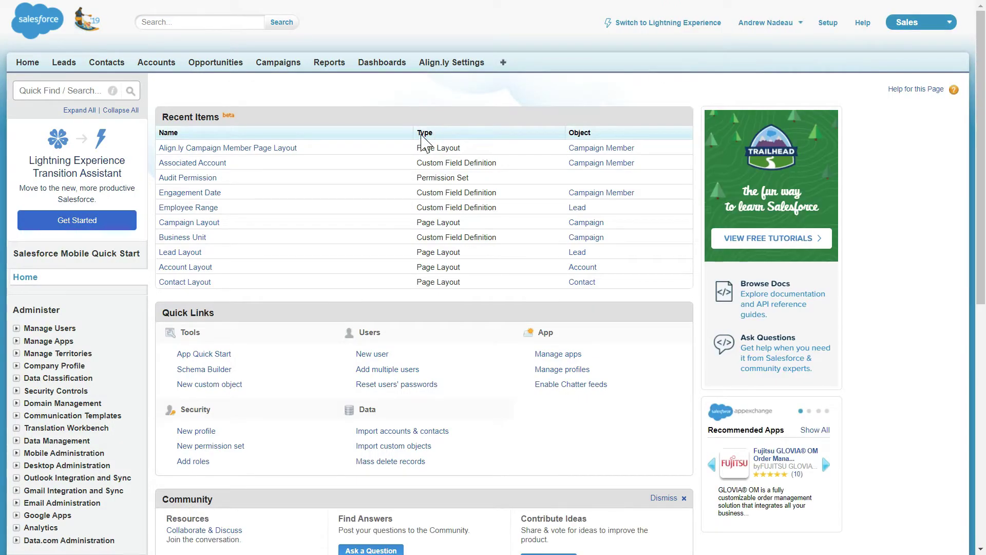
{"action": "left_click", "coordinate": [459, 70]}
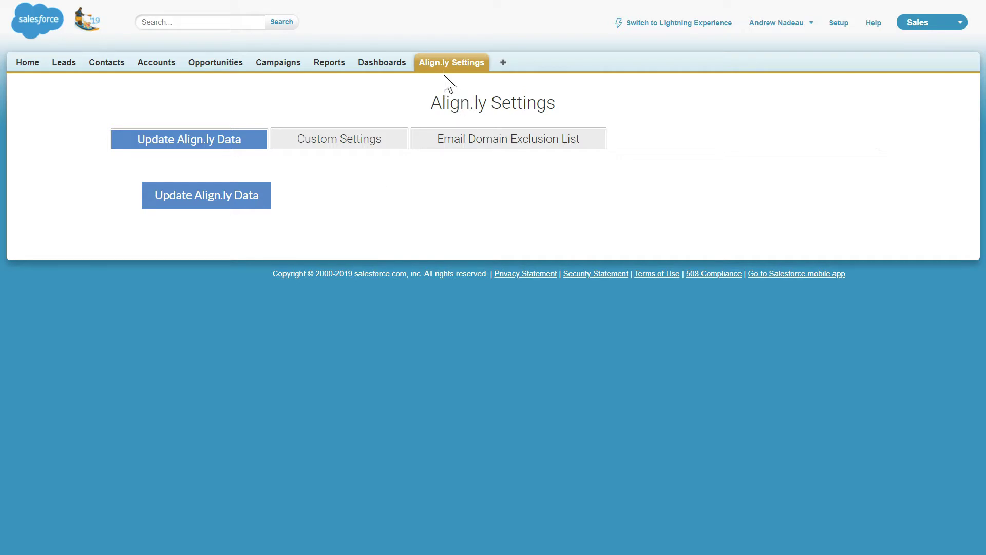
{"action": "left_click", "coordinate": [224, 202]}
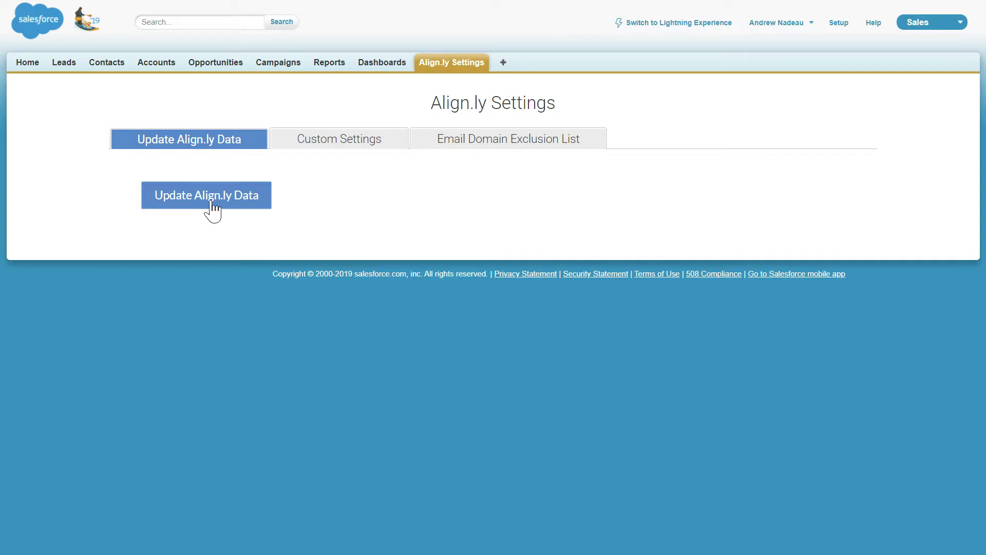
Create a new report of type Campaigns with Campaign Members and show all active campaigns.
{"action": "left_click", "coordinate": [332, 65]}
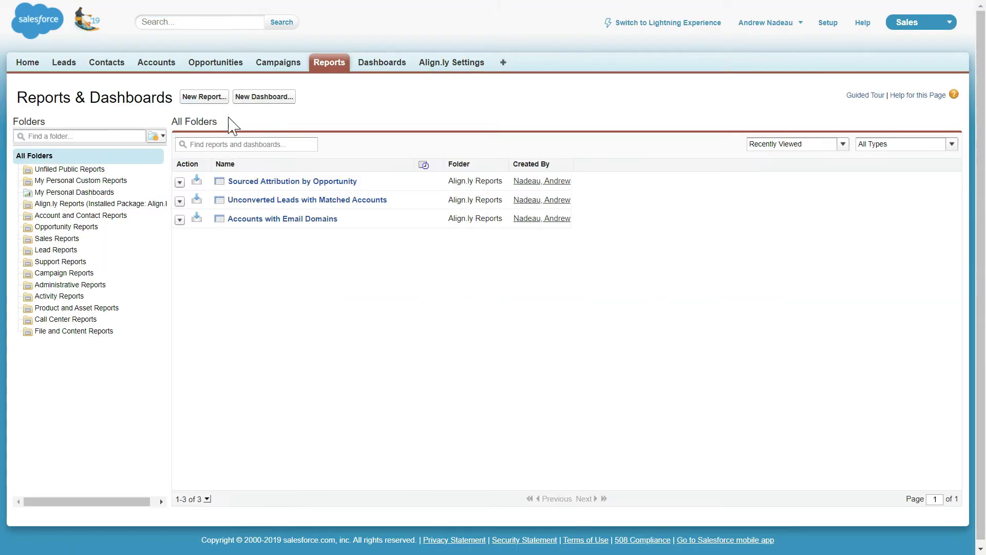
{"action": "left_click", "coordinate": [203, 102]}
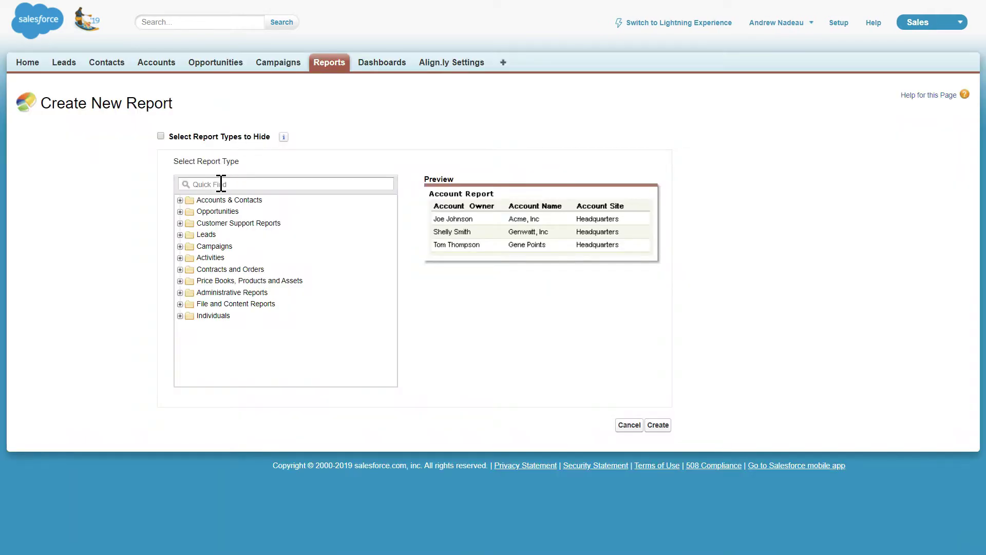
{"action": "left_click", "coordinate": [221, 183]}
{"action": "type", "text": "campai"}
{"action": "left_click", "coordinate": [301, 258]}
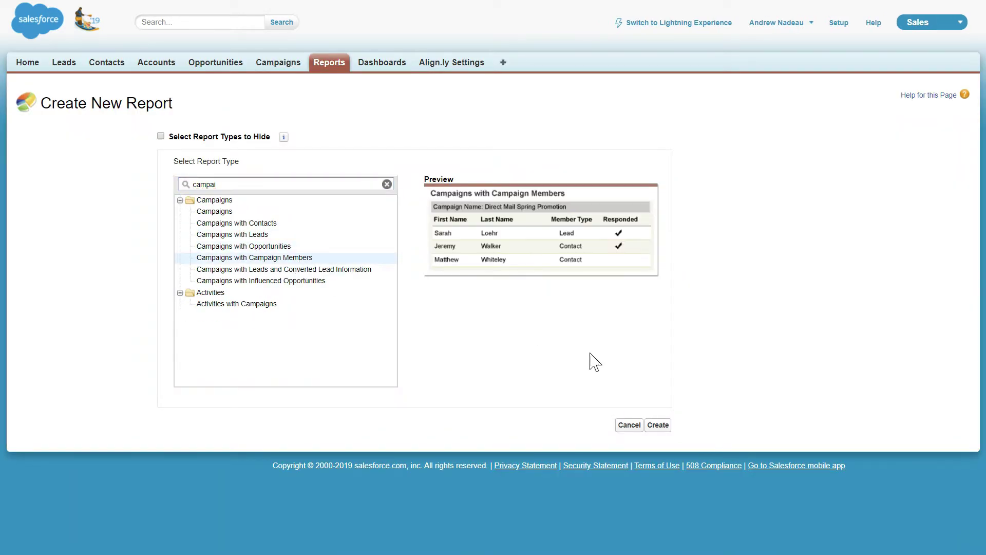
{"action": "left_click", "coordinate": [658, 425]}
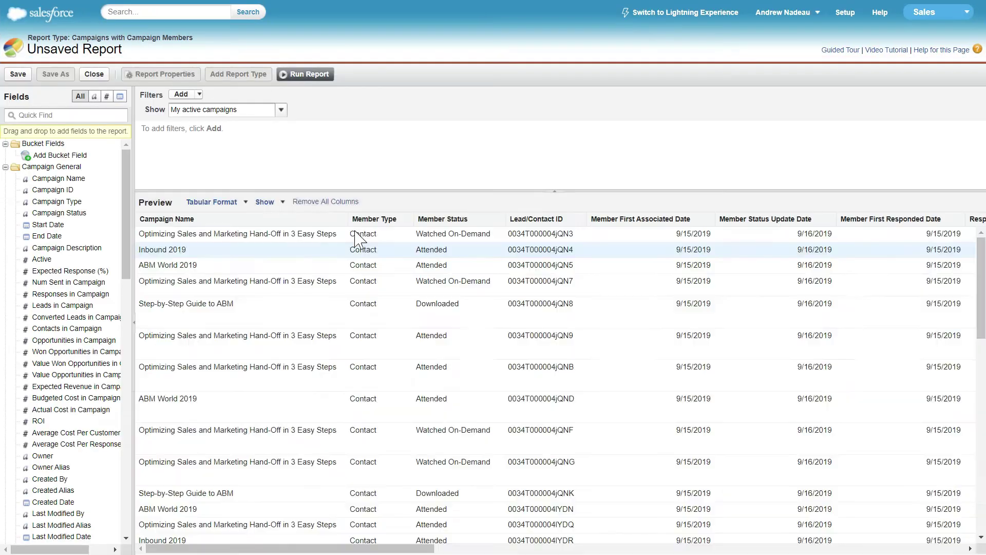
{"action": "left_click", "coordinate": [280, 110]}
{"action": "left_click", "coordinate": [229, 158]}
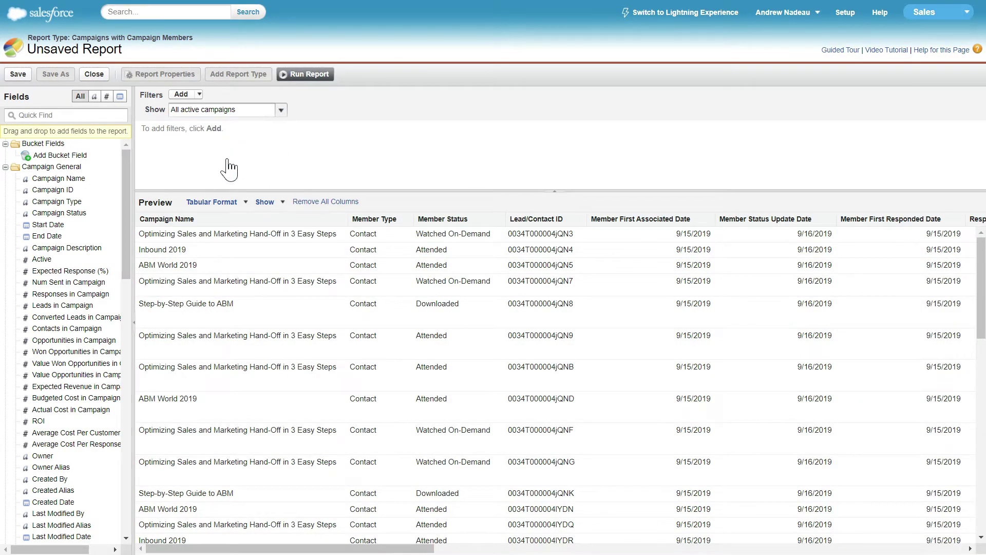
Switch the report to Summary Format and group it by the Associated Account field.
{"action": "left_click", "coordinate": [50, 113]}
{"action": "type", "text": "ass"}
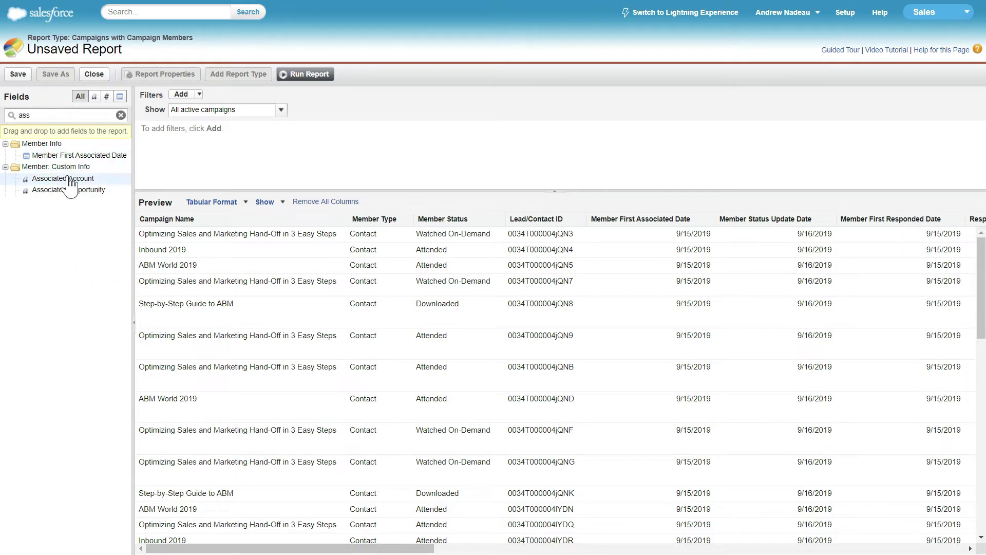
{"action": "left_click_drag", "start_coordinate": [64, 179], "coordinate": [192, 232]}
{"action": "left_click", "coordinate": [215, 202]}
{"action": "left_click", "coordinate": [242, 232]}
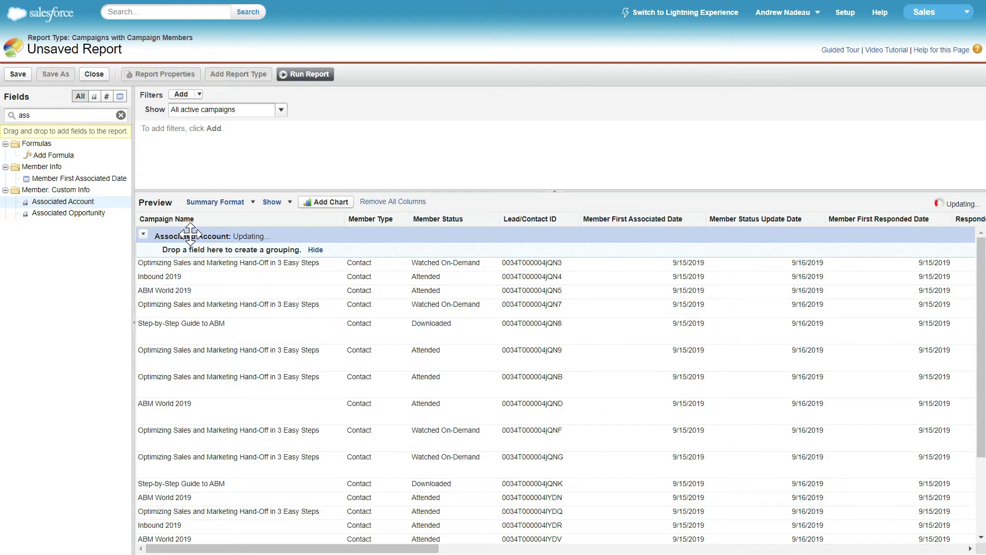
Sort the Associated Account groups by Record Count in descending order.
{"action": "left_click", "coordinate": [143, 234]}
{"action": "mouse_move", "coordinate": [182, 249]}
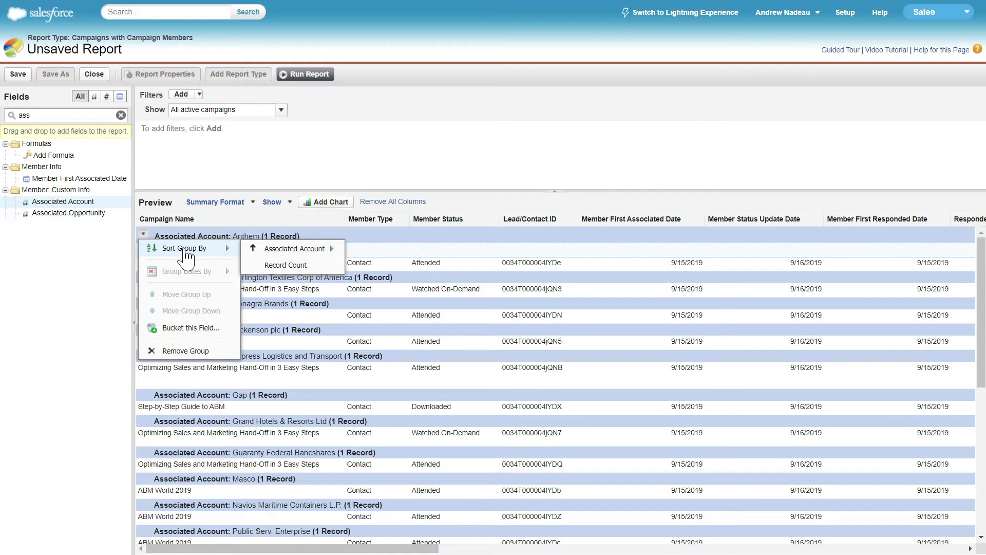
{"action": "mouse_move", "coordinate": [291, 250]}
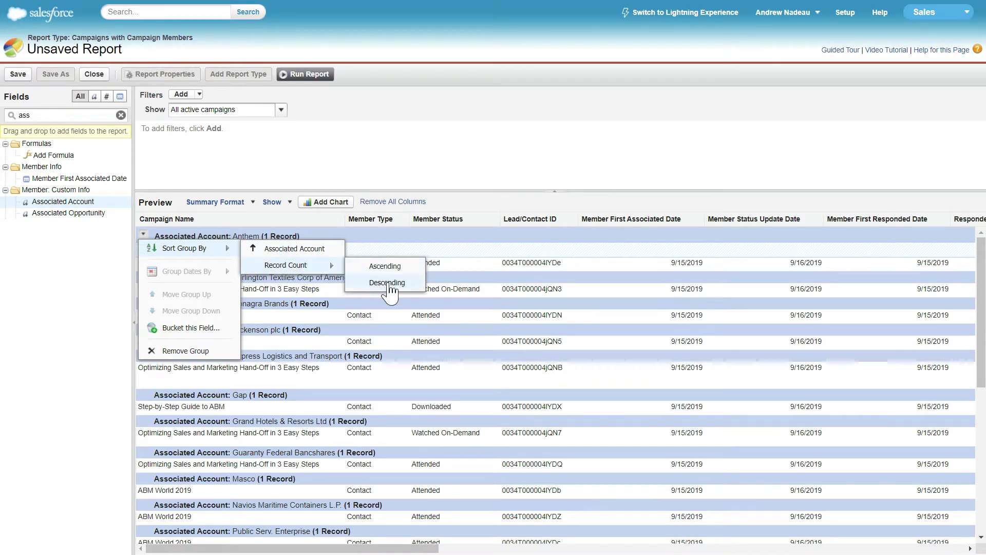
{"action": "left_click", "coordinate": [386, 266]}
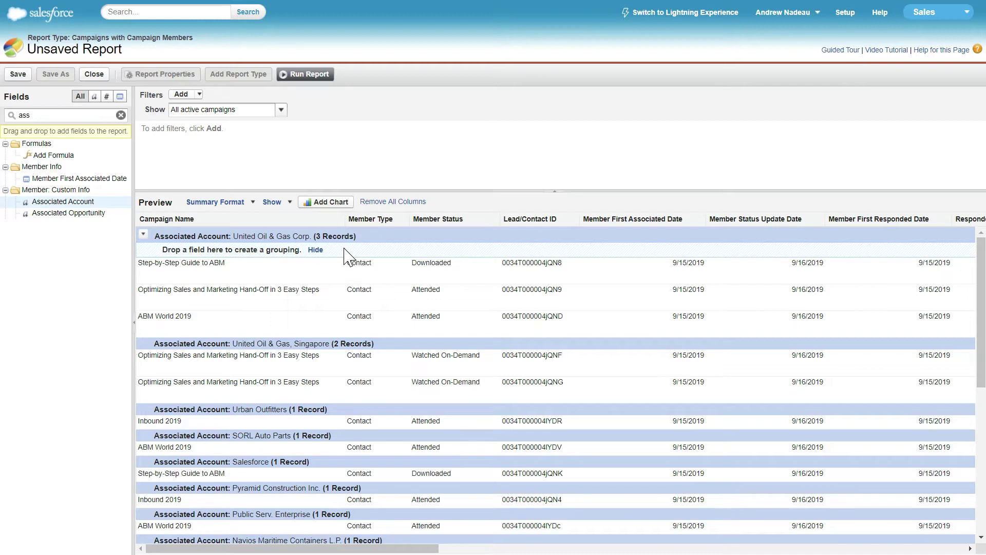
Remove the Member First Associated Date, Member Status Update Date and Member First Responded Date columns from the report.
{"action": "left_click_drag", "start_coordinate": [608, 226], "coordinate": [33, 285]}
{"action": "left_click_drag", "start_coordinate": [594, 232], "coordinate": [108, 286]}
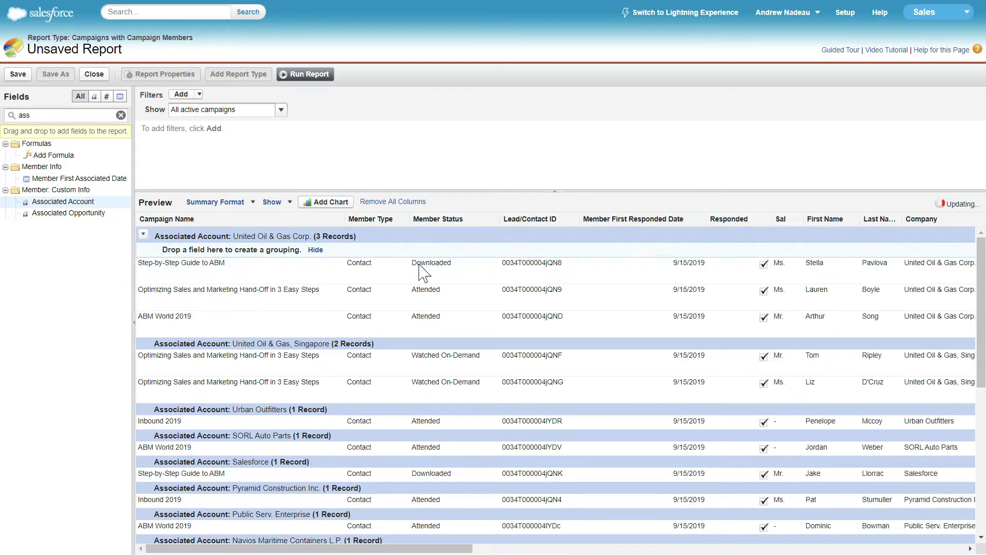
{"action": "left_click_drag", "start_coordinate": [639, 226], "coordinate": [167, 267]}
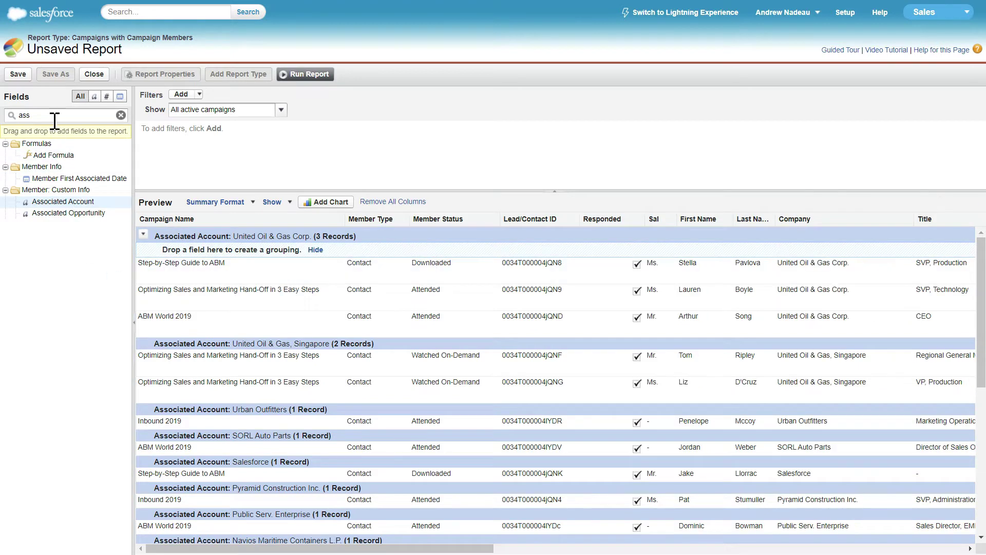
Add the Engagement Date column directly after Campaign Name and sort the records by it in descending order.
{"action": "type", "text": "engage"}
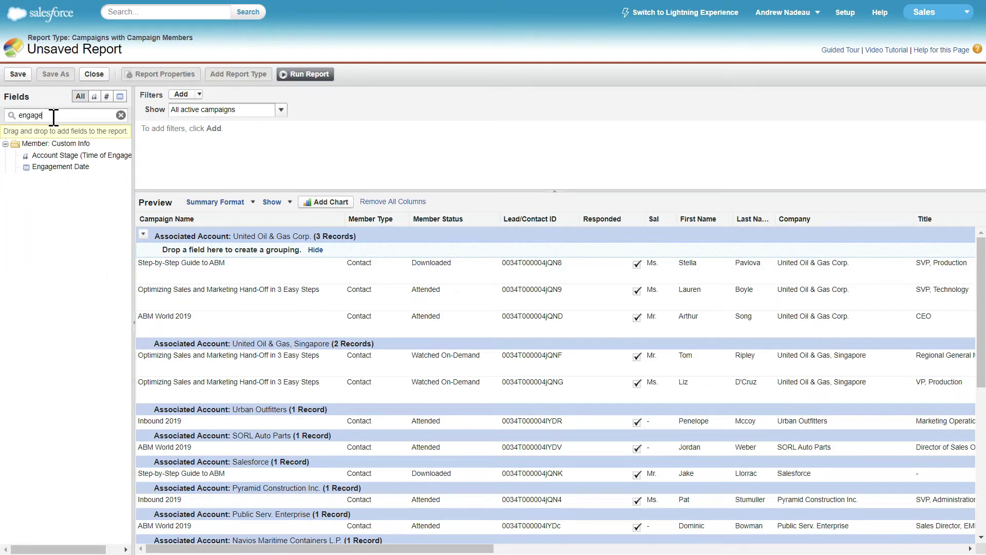
{"action": "left_click_drag", "start_coordinate": [60, 168], "coordinate": [362, 225]}
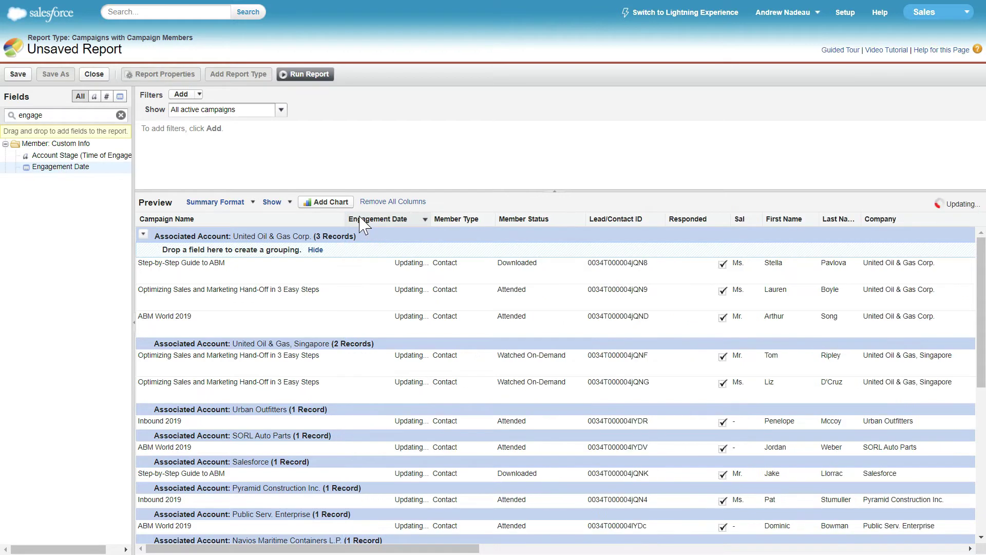
{"action": "left_click", "coordinate": [425, 221]}
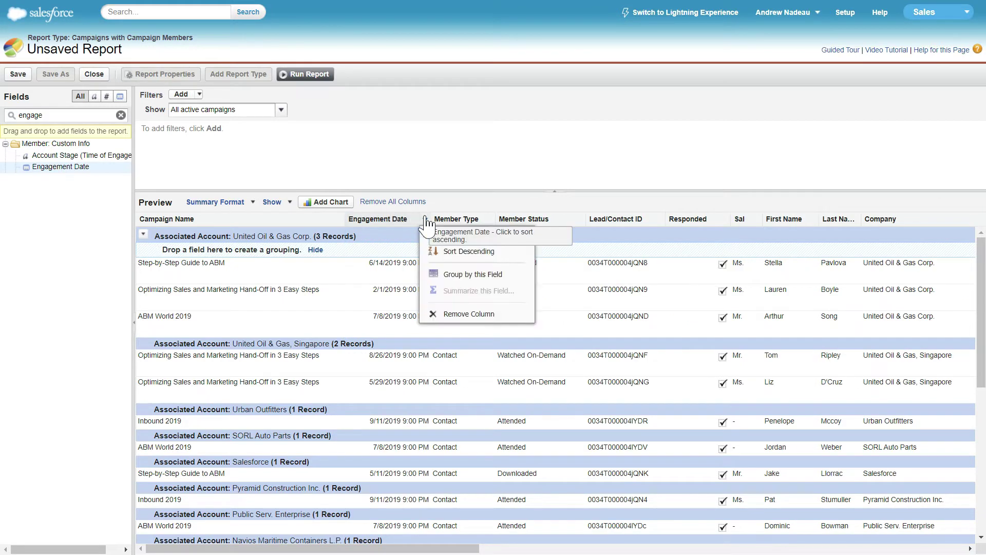
{"action": "left_click", "coordinate": [469, 251]}
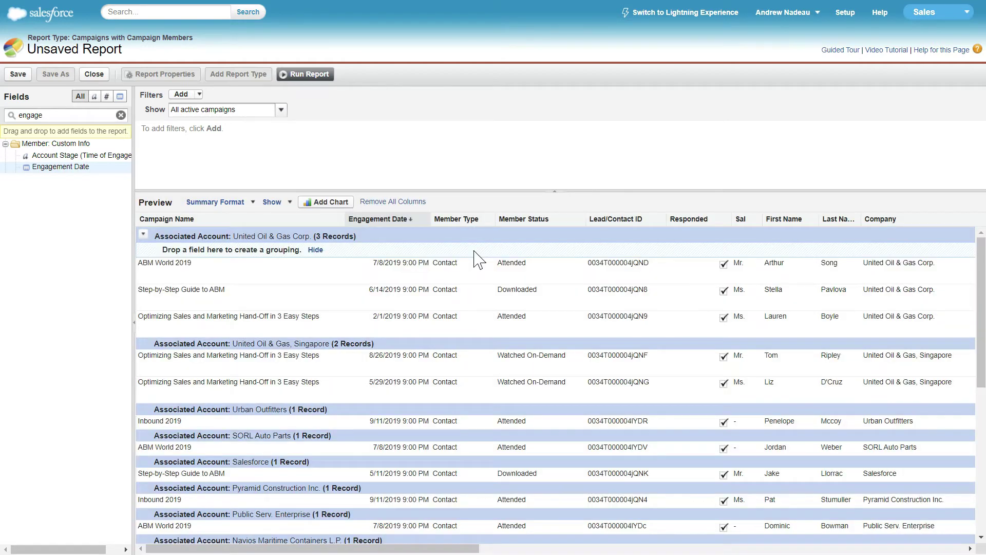
Run the report and review the campaign members listed under each Associated Account group.
{"action": "left_click", "coordinate": [314, 74]}
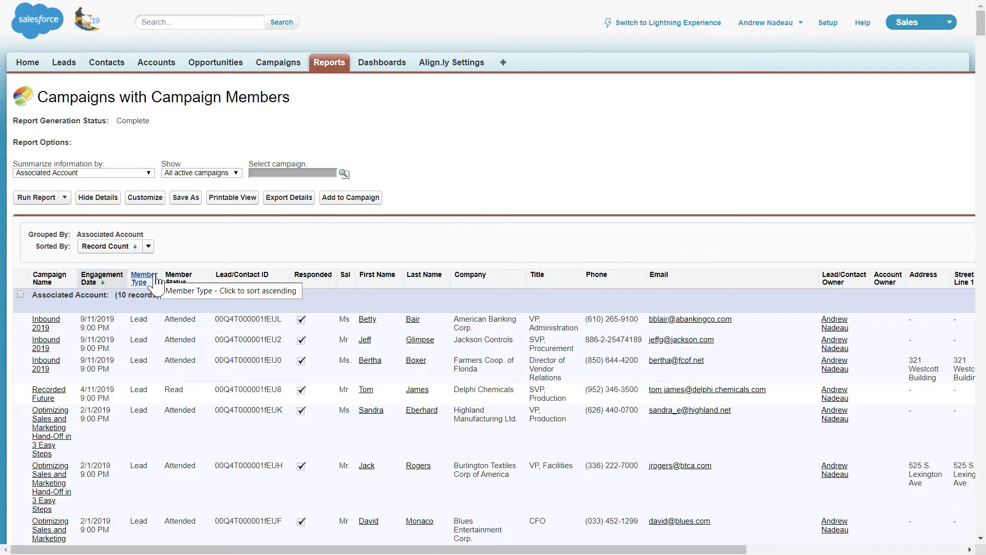
{"action": "scroll", "coordinate": [268, 341], "scroll_direction": "down", "scroll_amount": 3}
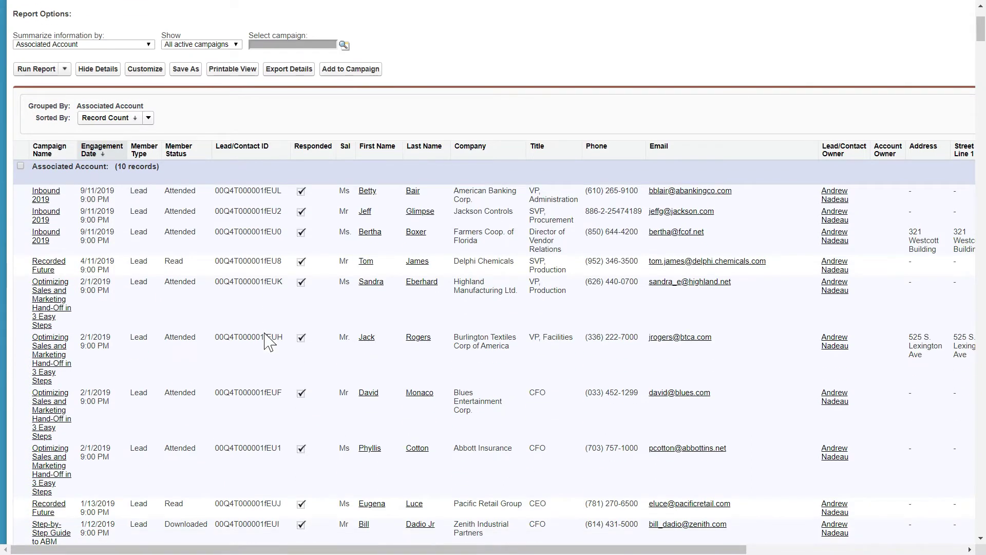
{"action": "scroll", "coordinate": [270, 342], "scroll_direction": "down", "scroll_amount": 3}
{"action": "scroll", "coordinate": [269, 342], "scroll_direction": "up", "scroll_amount": 2}
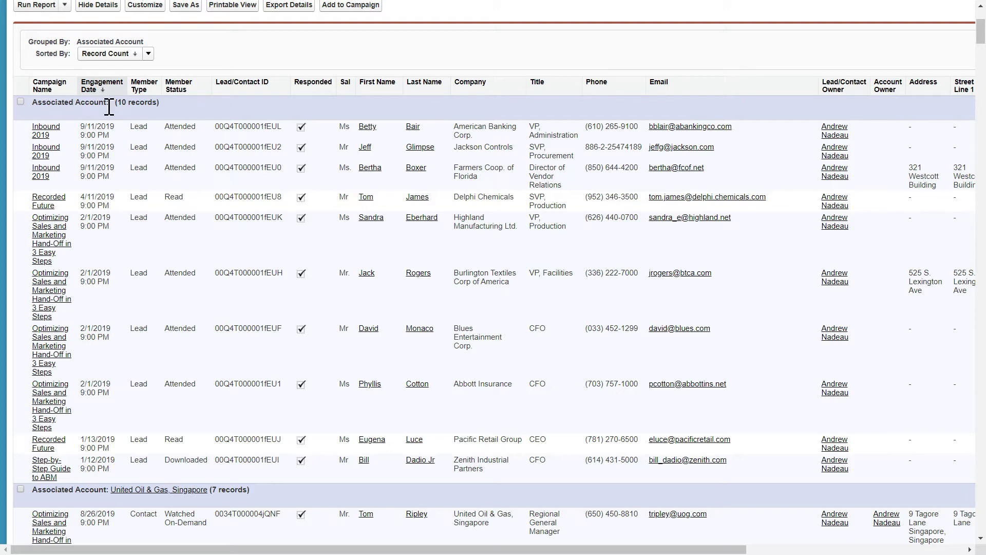
Add a report filter where Associated Account is not equal to blank, and run the report.
{"action": "scroll", "coordinate": [153, 186], "scroll_direction": "up", "scroll_amount": 5}
{"action": "left_click", "coordinate": [146, 198]}
{"action": "left_click", "coordinate": [190, 94]}
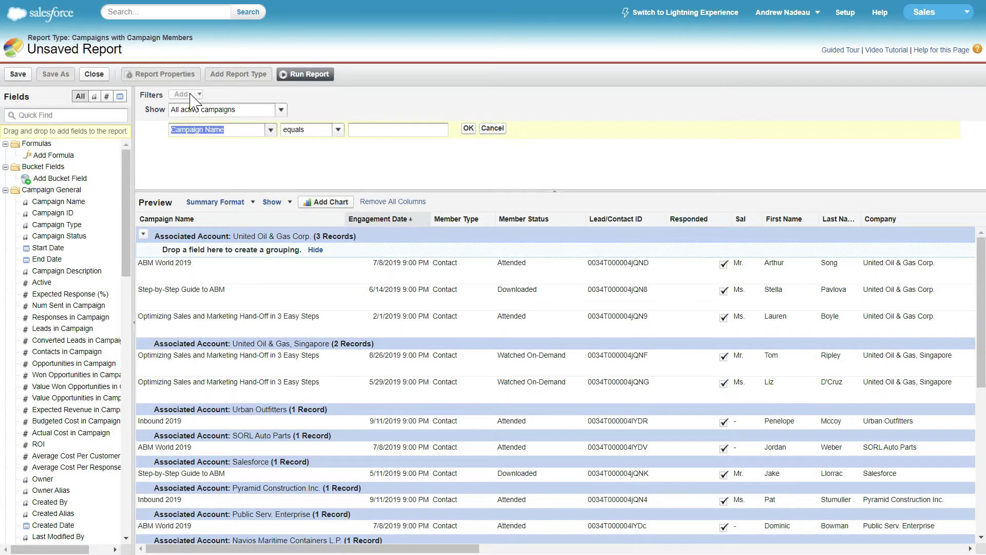
{"action": "type", "text": "ass"}
{"action": "left_click", "coordinate": [241, 189]}
{"action": "left_click", "coordinate": [319, 132]}
{"action": "left_click", "coordinate": [322, 155]}
{"action": "left_click", "coordinate": [468, 128]}
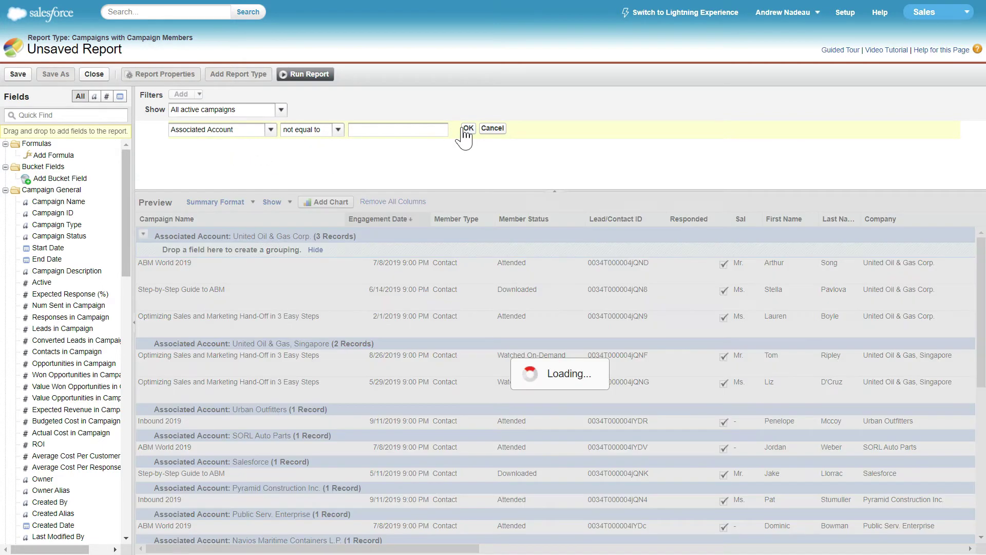
{"action": "left_click", "coordinate": [308, 74]}
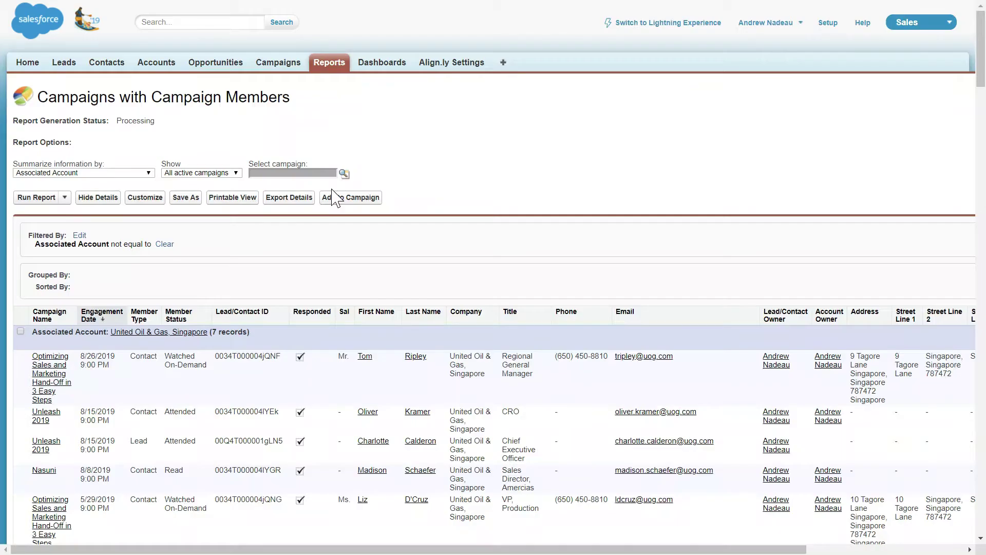
Examine the campaign members, engagement dates and statuses under each Associated Account group in the filtered report.
{"action": "scroll", "coordinate": [335, 198], "scroll_direction": "down", "scroll_amount": 3}
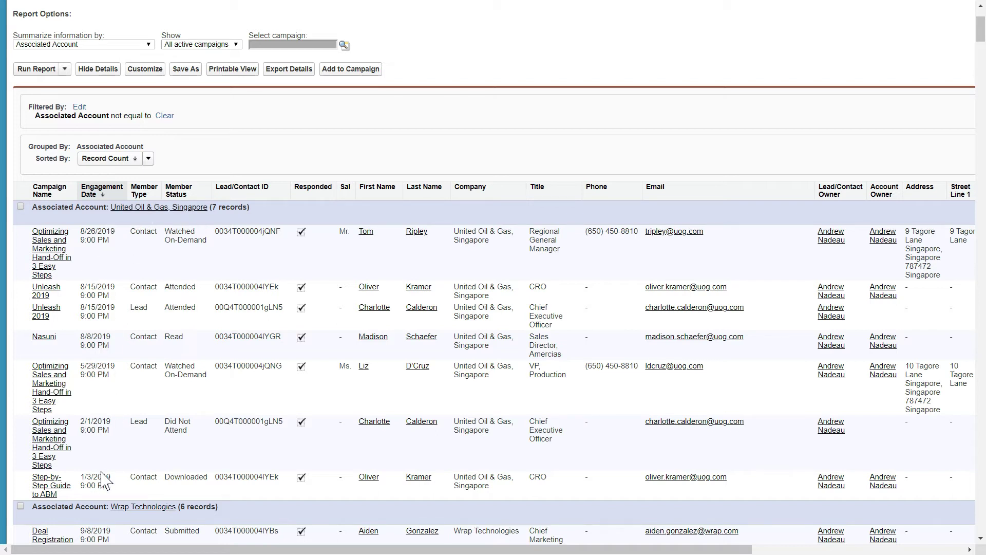
{"action": "scroll", "coordinate": [236, 303], "scroll_direction": "down", "scroll_amount": 6}
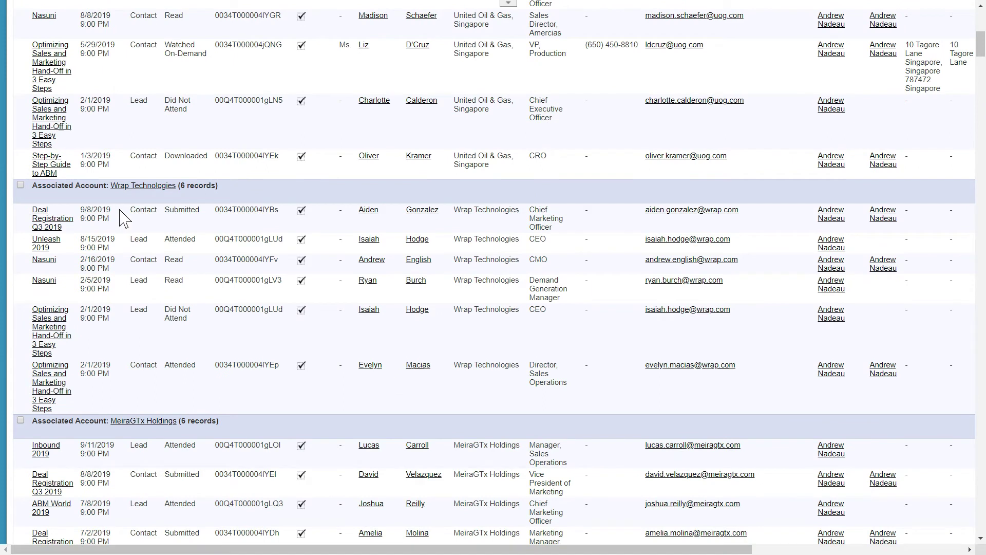
{"action": "scroll", "coordinate": [164, 319], "scroll_direction": "down", "scroll_amount": 1}
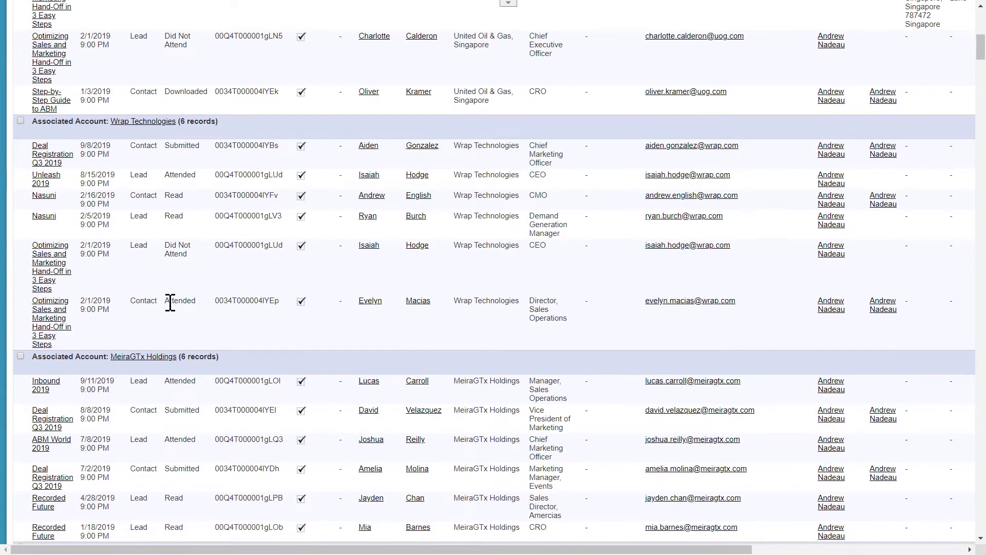
{"action": "scroll", "coordinate": [162, 286], "scroll_direction": "up", "scroll_amount": 3}
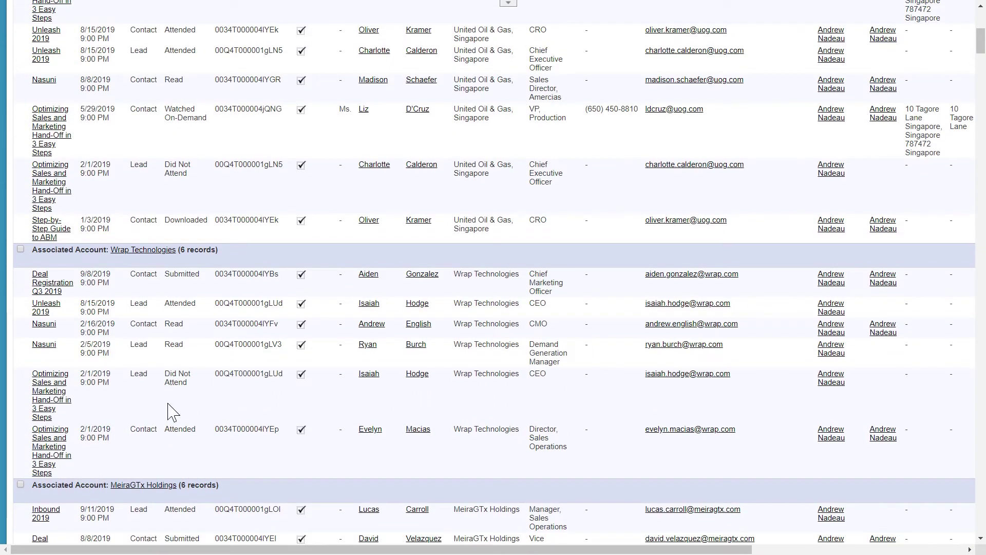
{"action": "scroll", "coordinate": [187, 200], "scroll_direction": "up", "scroll_amount": 2}
{"action": "scroll", "coordinate": [177, 262], "scroll_direction": "down", "scroll_amount": 1}
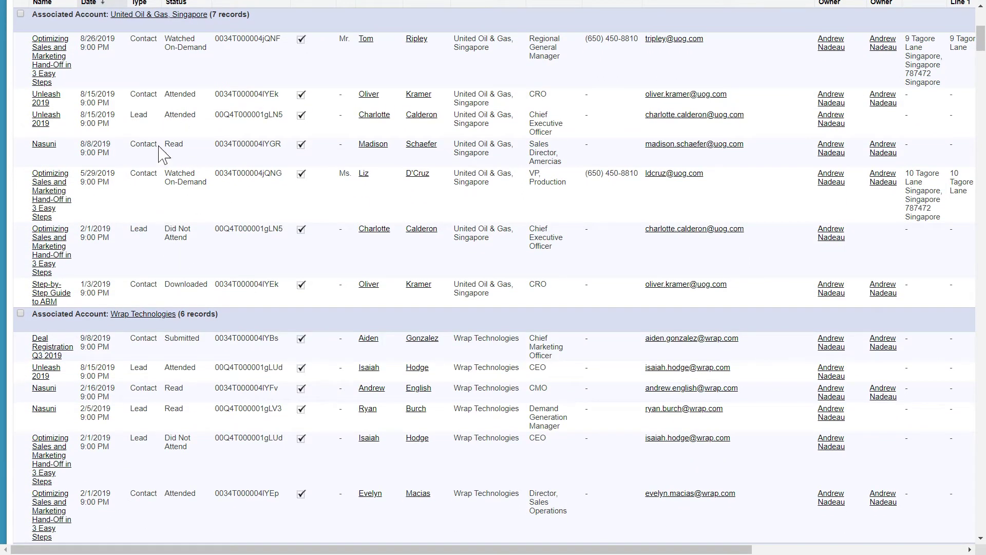
{"action": "scroll", "coordinate": [201, 175], "scroll_direction": "down", "scroll_amount": 6}
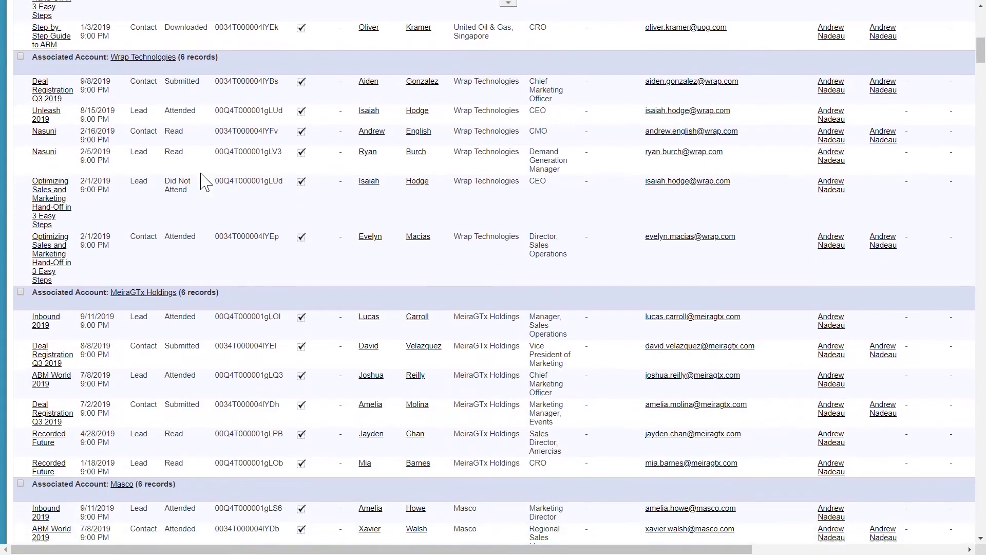
{"action": "scroll", "coordinate": [205, 181], "scroll_direction": "down", "scroll_amount": 4}
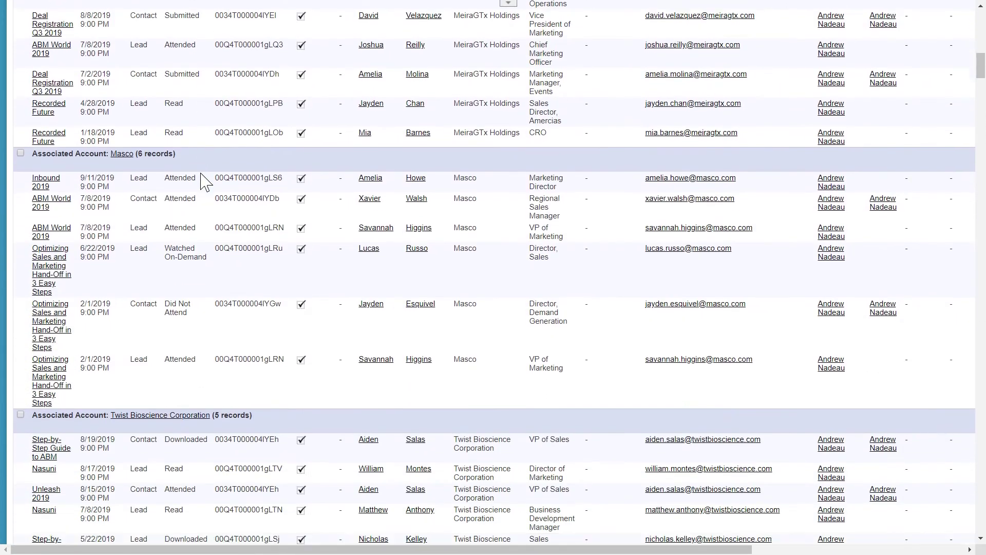
Open the Wrap Technologies account from the report and view its full list of campaign members.
{"action": "scroll", "coordinate": [205, 180], "scroll_direction": "up", "scroll_amount": 7}
{"action": "right_click", "coordinate": [133, 124]}
{"action": "left_click", "coordinate": [243, 134]}
{"action": "left_click", "coordinate": [154, 123]}
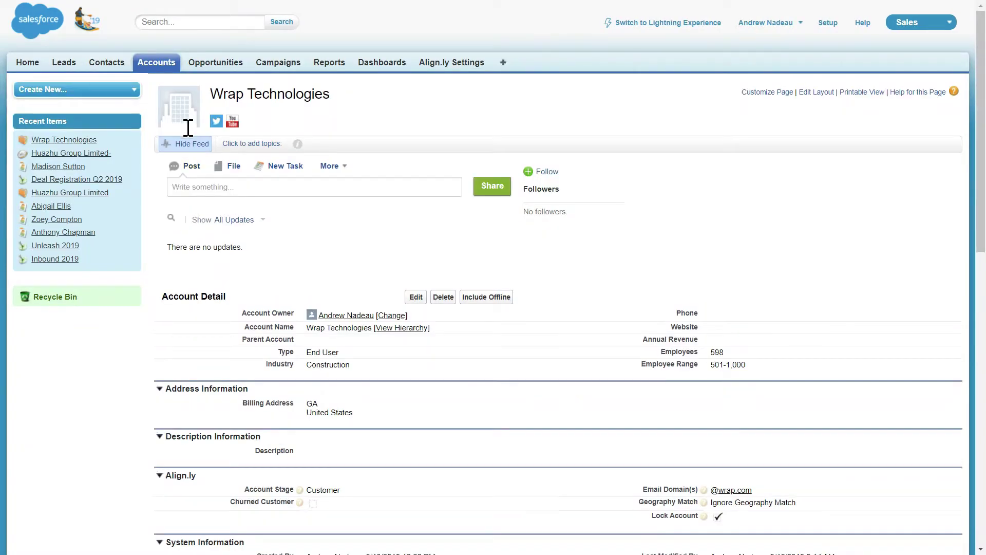
{"action": "scroll", "coordinate": [300, 221], "scroll_direction": "down", "scroll_amount": 10}
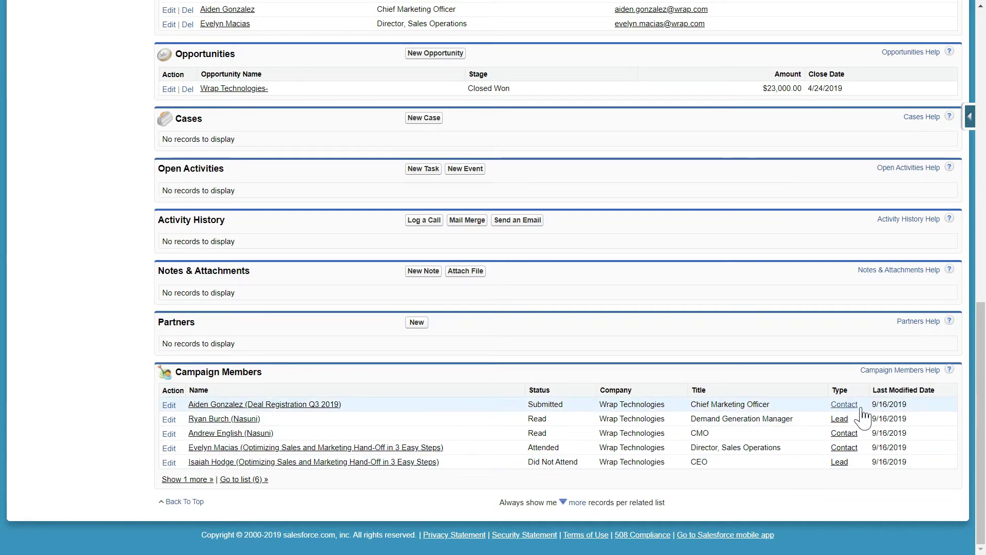
{"action": "left_click", "coordinate": [241, 479]}
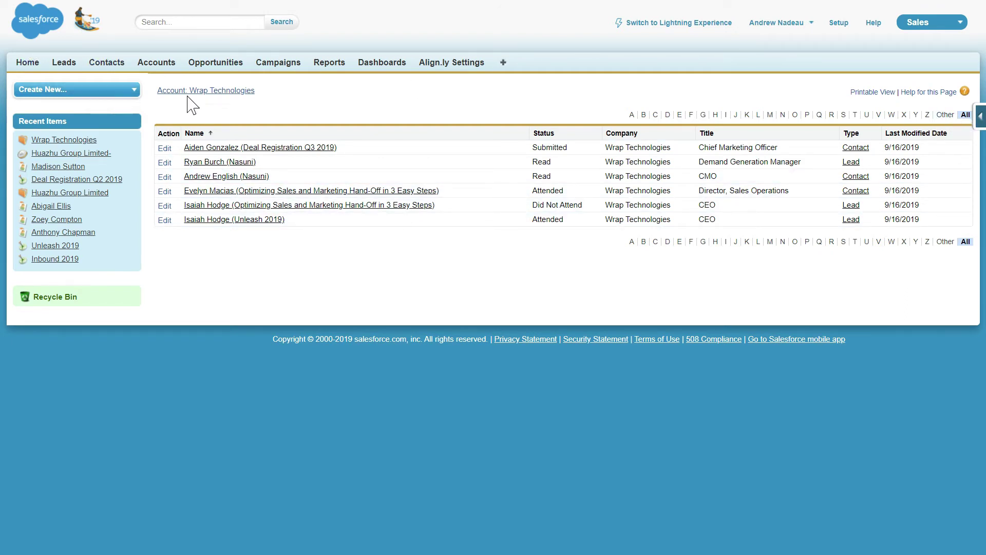
Return to the Wrap Technologies account and open its page layout for editing.
{"action": "left_click", "coordinate": [232, 96]}
{"action": "scroll", "coordinate": [403, 271], "scroll_direction": "down", "scroll_amount": 15}
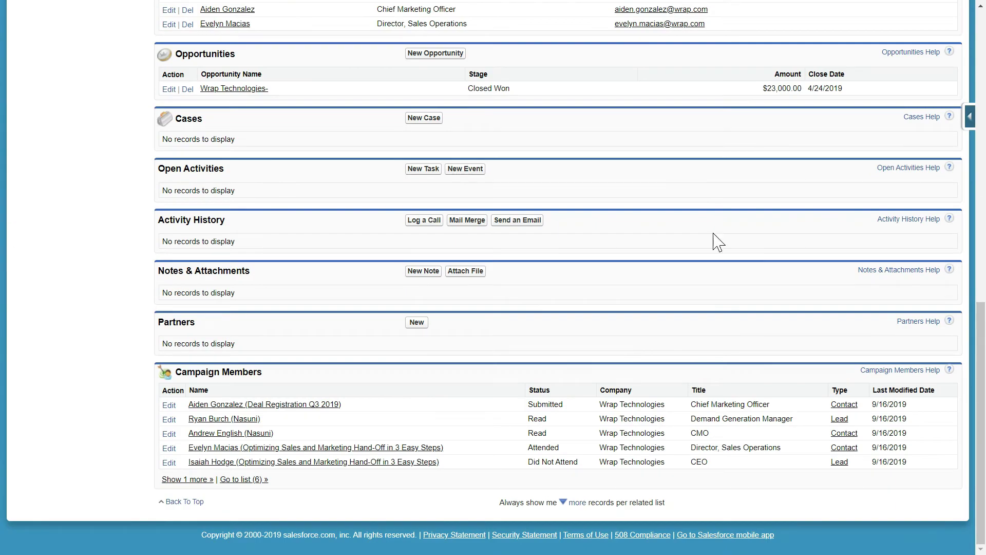
{"action": "left_click", "coordinate": [970, 118]}
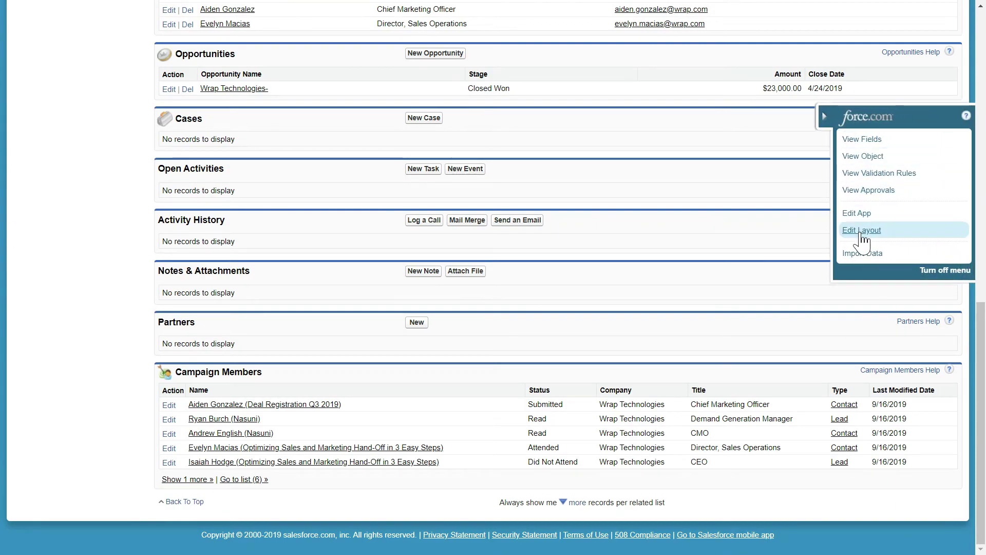
{"action": "left_click", "coordinate": [862, 231]}
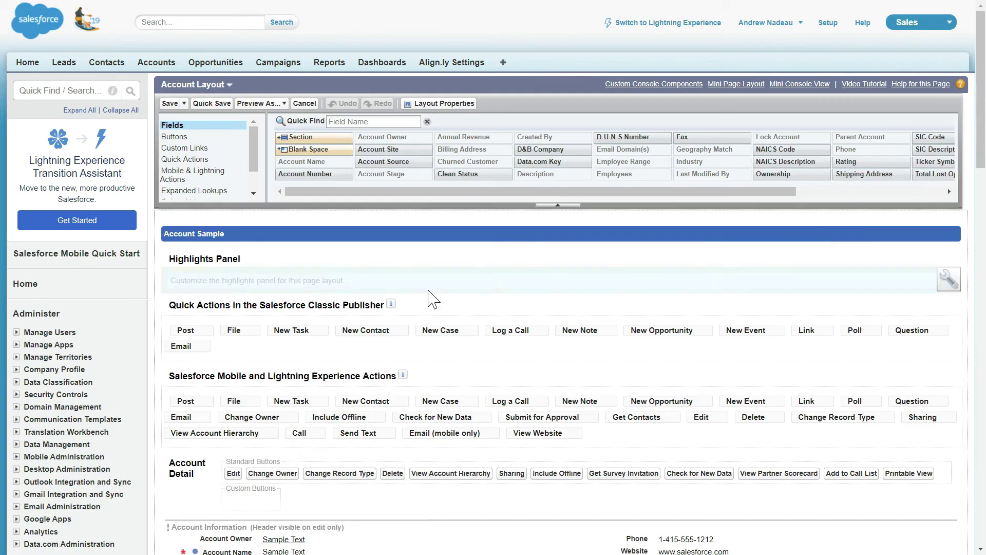
Remove the Last Modified Date column from the Campaign Members related list in the Account layout.
{"action": "scroll", "coordinate": [308, 319], "scroll_direction": "down", "scroll_amount": 5}
{"action": "scroll", "coordinate": [300, 315], "scroll_direction": "down", "scroll_amount": 20}
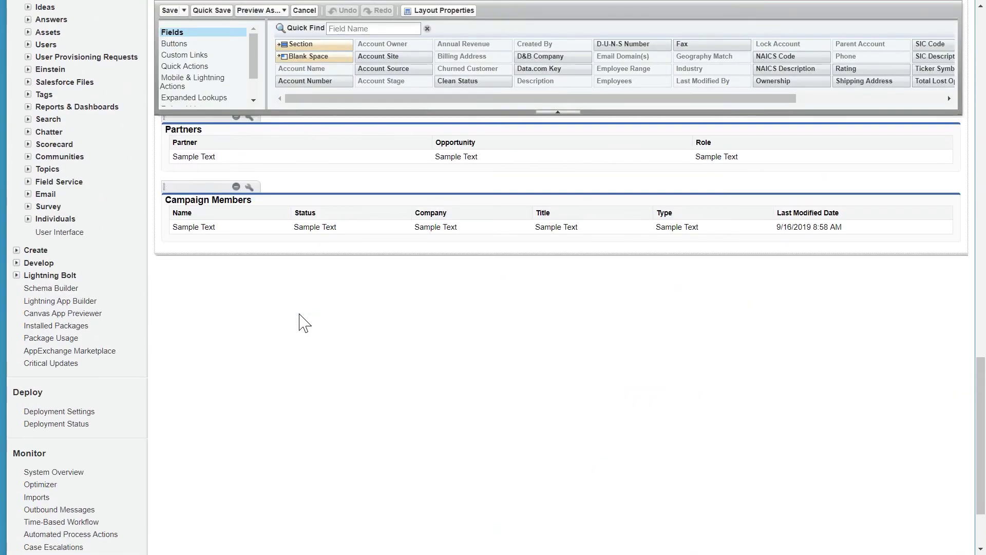
{"action": "scroll", "coordinate": [269, 405], "scroll_direction": "down", "scroll_amount": 2}
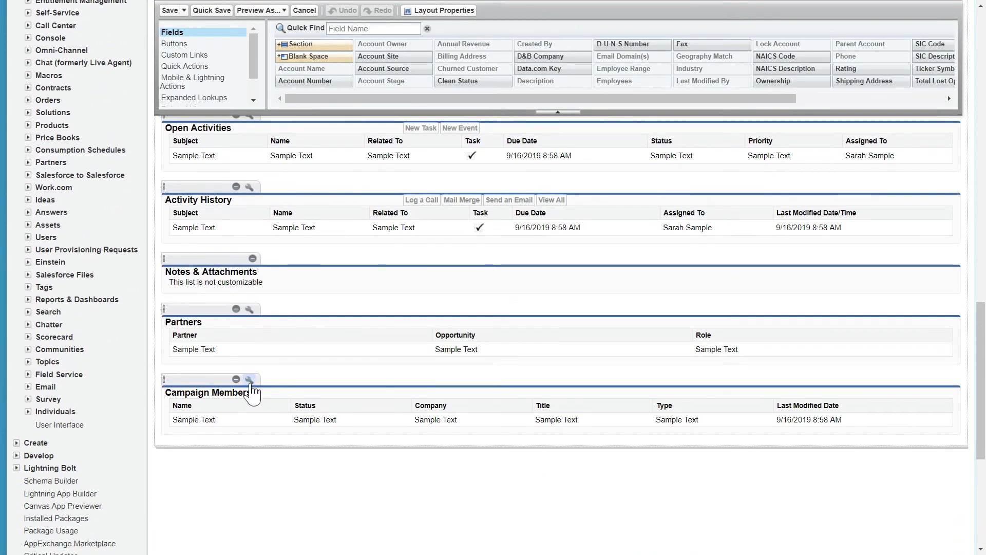
{"action": "left_click", "coordinate": [250, 381]}
{"action": "left_click", "coordinate": [510, 291]}
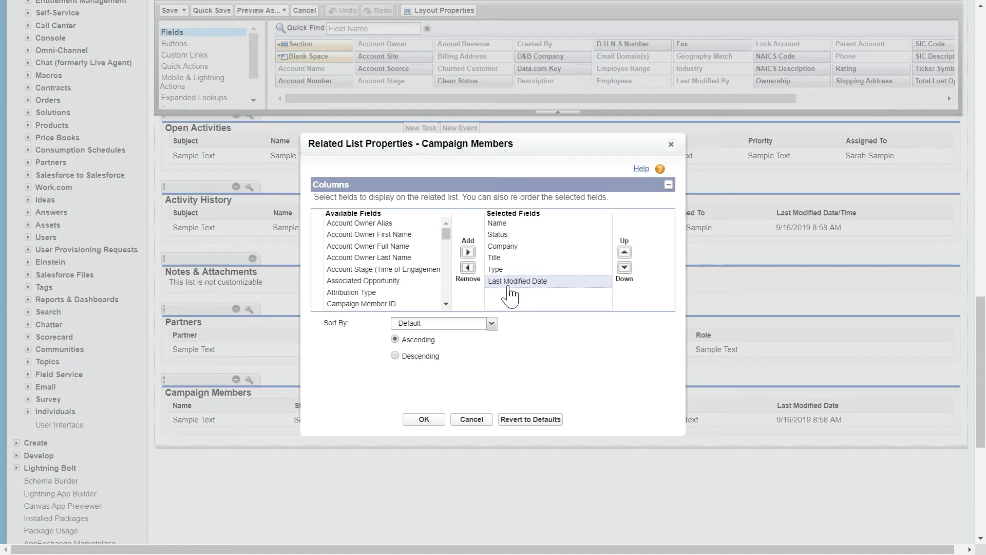
{"action": "left_click", "coordinate": [467, 268]}
Add Engagement Date to the selected fields of the Campaign Members related list.
{"action": "left_click", "coordinate": [446, 304]}
{"action": "left_click", "coordinate": [447, 304]}
{"action": "left_click", "coordinate": [447, 303]}
{"action": "left_click", "coordinate": [447, 303]}
{"action": "scroll", "coordinate": [385, 265], "scroll_direction": "down", "scroll_amount": 1}
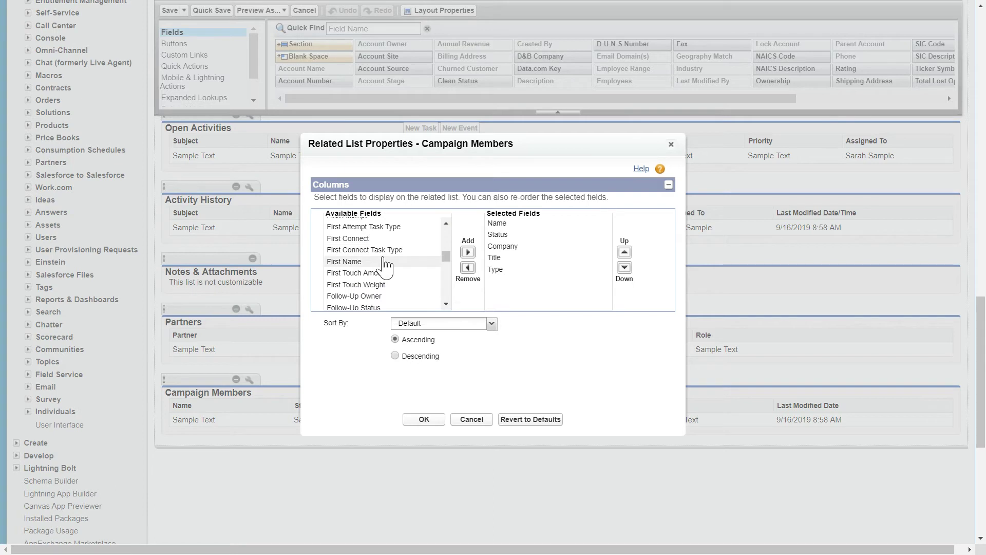
{"action": "left_click", "coordinate": [445, 223]}
{"action": "left_click", "coordinate": [446, 223]}
{"action": "left_click", "coordinate": [446, 223]}
{"action": "left_click", "coordinate": [406, 246]}
{"action": "left_click", "coordinate": [467, 252]}
Add Attribution Type and Associated Opportunity after Engagement Date in the related list's selected fields.
{"action": "scroll", "coordinate": [401, 274], "scroll_direction": "up", "scroll_amount": 2}
{"action": "scroll", "coordinate": [411, 293], "scroll_direction": "up", "scroll_amount": 2}
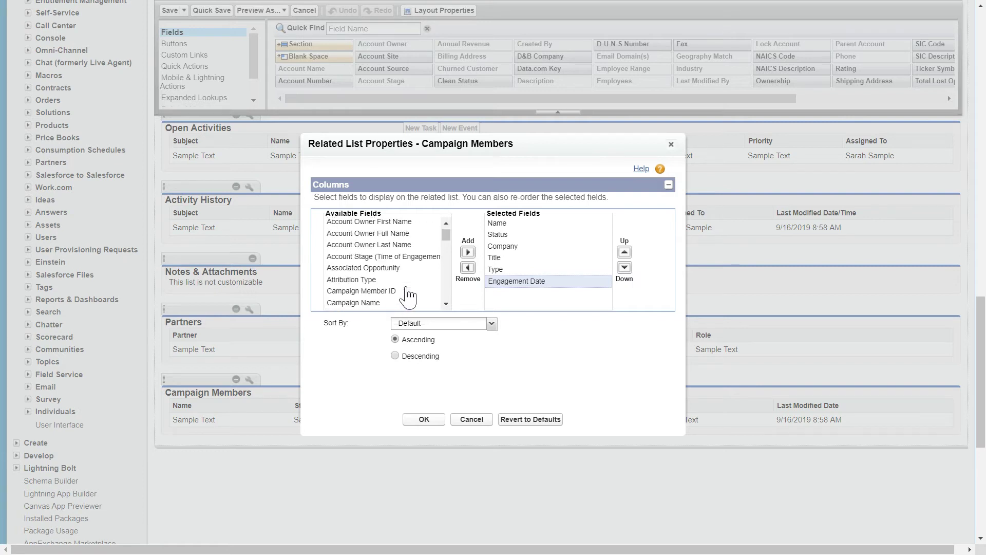
{"action": "left_click", "coordinate": [403, 281]}
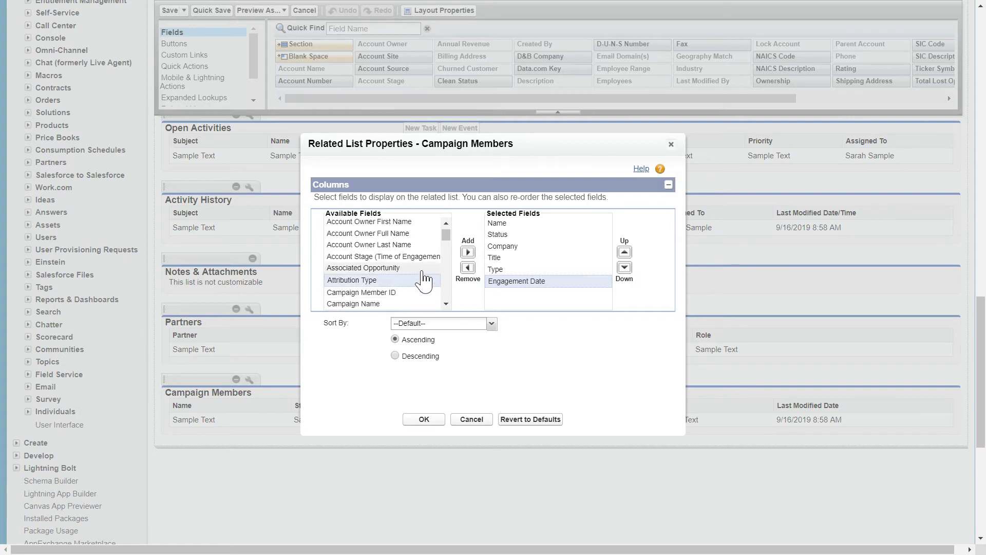
{"action": "left_click", "coordinate": [467, 253]}
{"action": "left_click", "coordinate": [398, 269]}
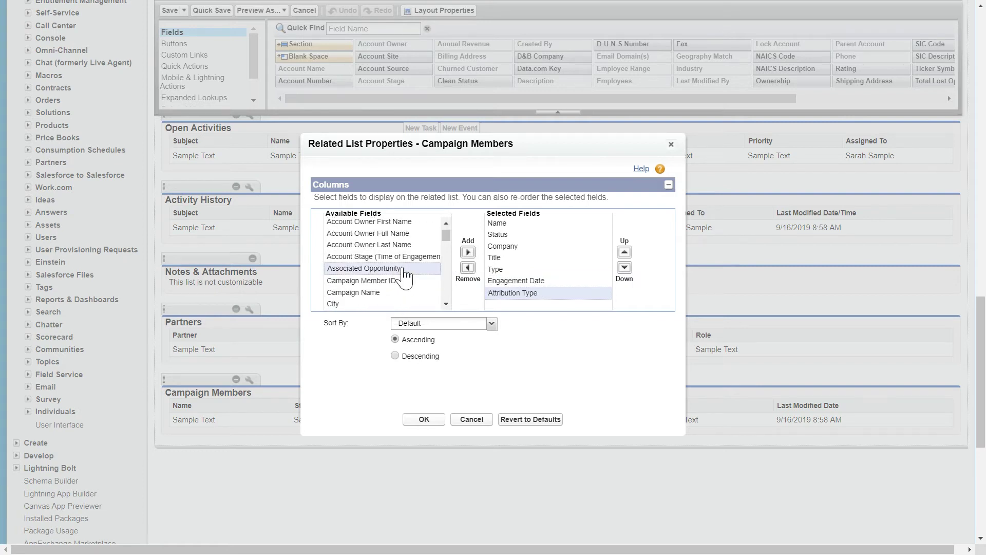
{"action": "left_click", "coordinate": [468, 252]}
Sort the Campaign Members related list by Engagement Date in descending order and save the Account layout.
{"action": "left_click", "coordinate": [464, 325]}
{"action": "scroll", "coordinate": [468, 360], "scroll_direction": "up", "scroll_amount": 1}
{"action": "left_click", "coordinate": [468, 468]}
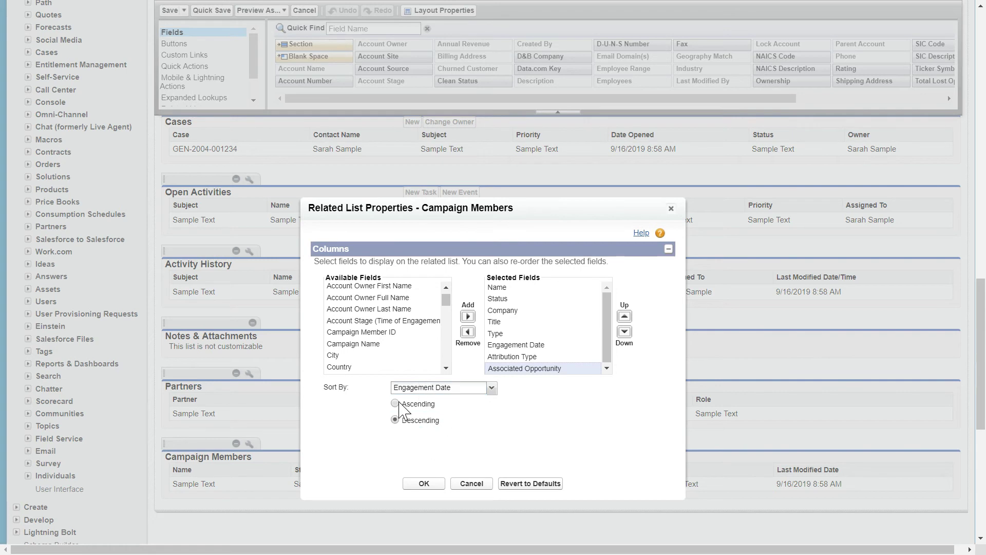
{"action": "left_click", "coordinate": [424, 483]}
{"action": "left_click", "coordinate": [170, 11]}
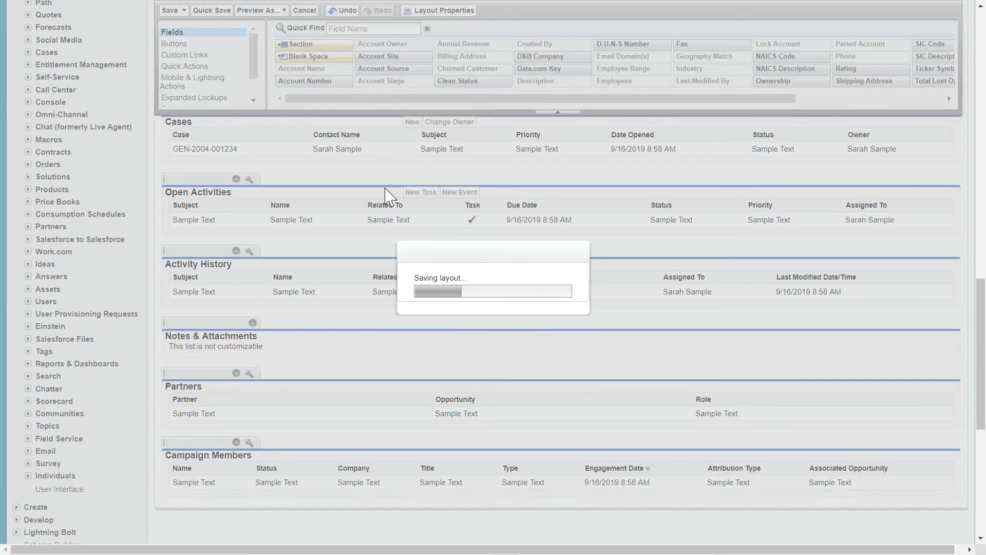
Review the Campaign Members list on the Wrap Technologies account and open the Deal Registration Q3 2019 member record.
{"action": "scroll", "coordinate": [470, 369], "scroll_direction": "down", "scroll_amount": 4}
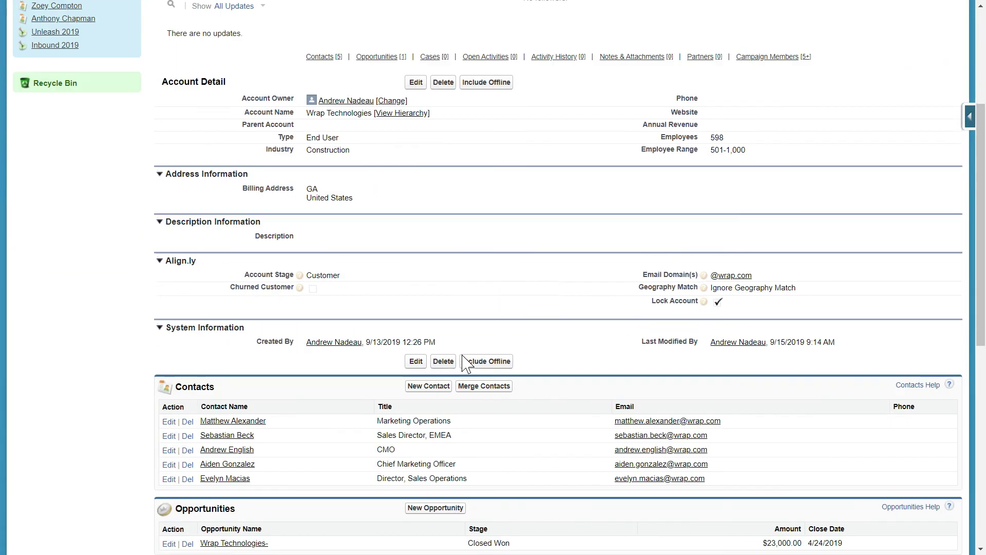
{"action": "scroll", "coordinate": [465, 363], "scroll_direction": "down", "scroll_amount": 9}
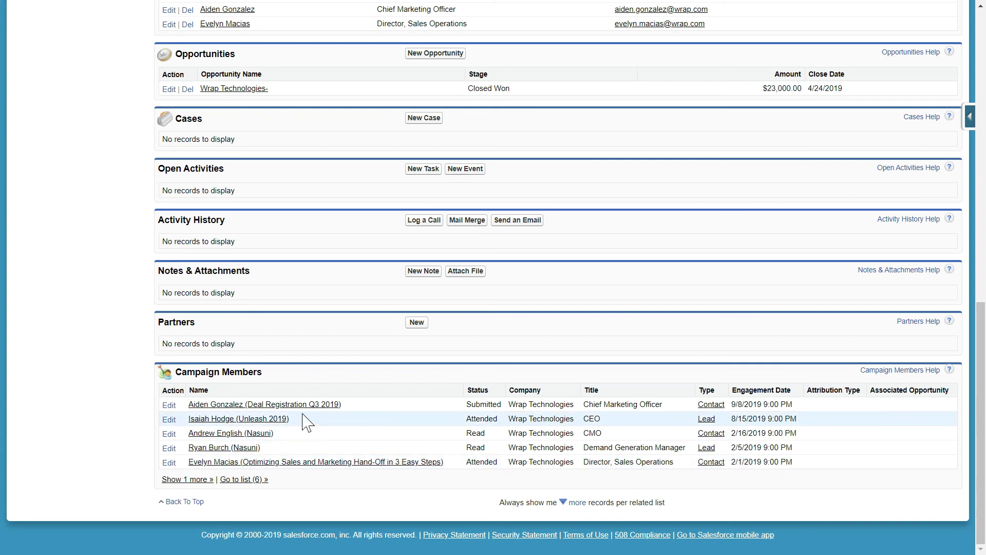
{"action": "scroll", "coordinate": [271, 447], "scroll_direction": "up", "scroll_amount": 1}
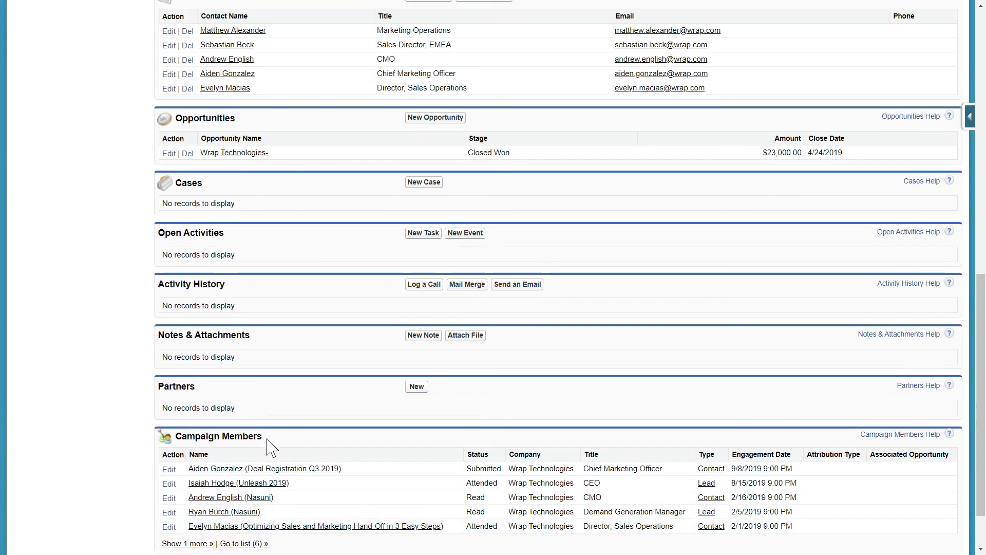
{"action": "scroll", "coordinate": [271, 455], "scroll_direction": "down", "scroll_amount": 1}
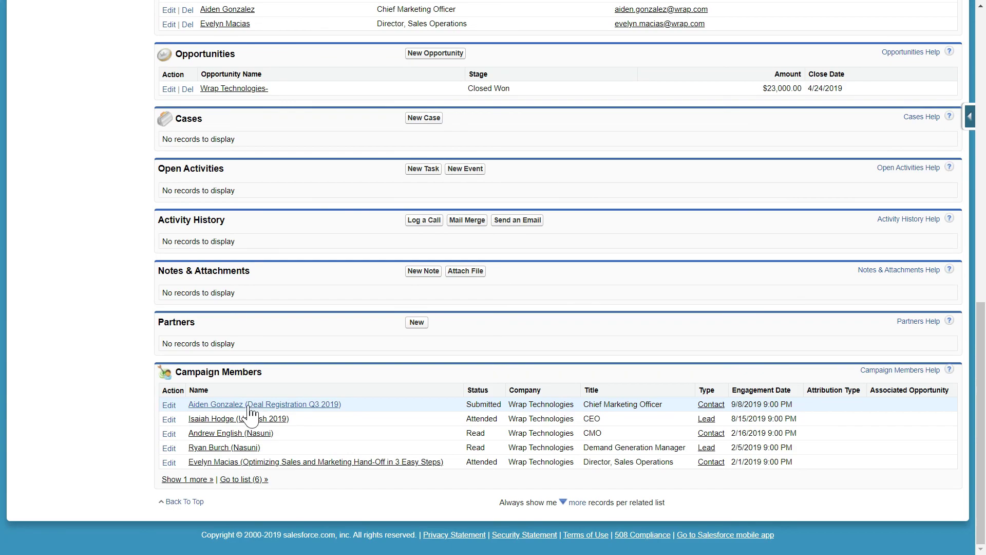
{"action": "left_click", "coordinate": [268, 404]}
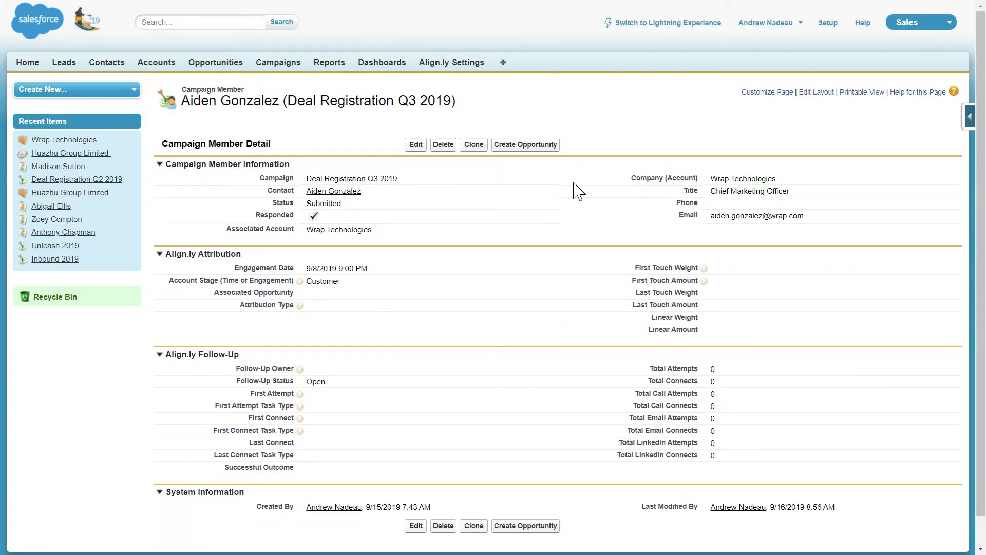